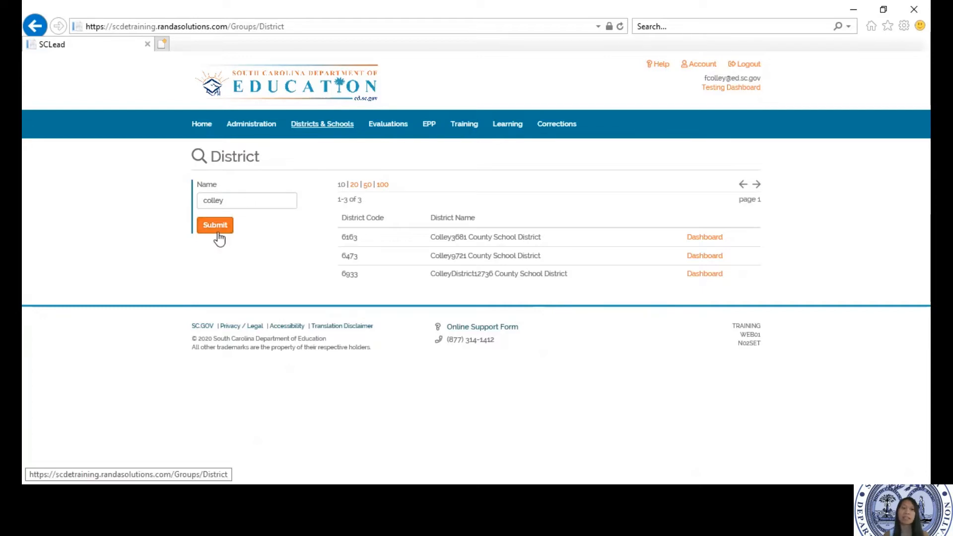
View the ColleyDistrict12736 County School District dashboard and its schools, open Colley High's dashboard, and return to the district's school list.
{"action": "left_click", "coordinate": [704, 274]}
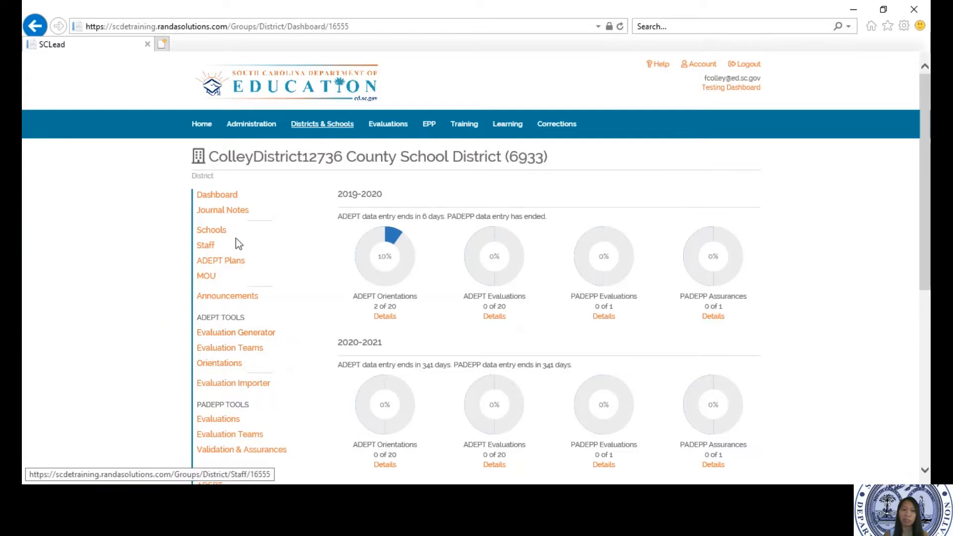
{"action": "left_click", "coordinate": [220, 234]}
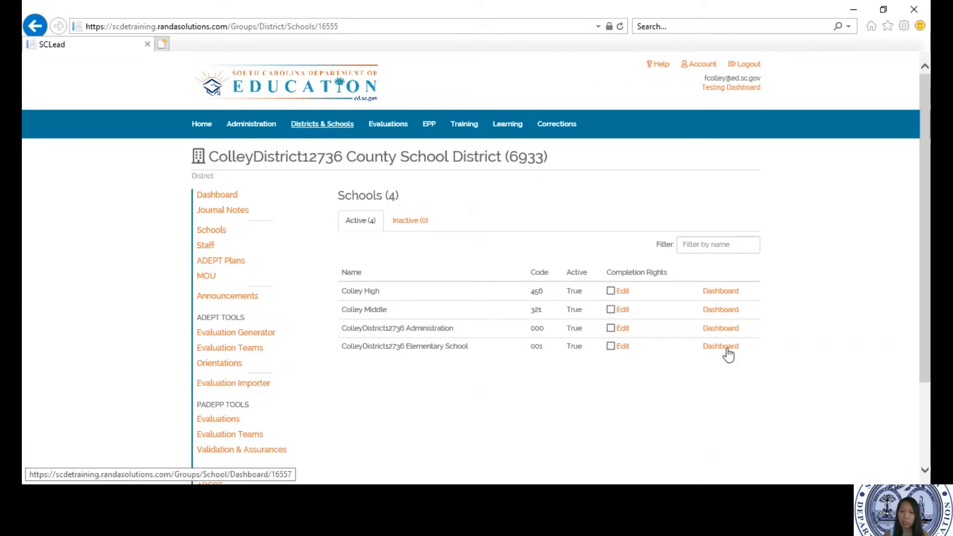
{"action": "left_click", "coordinate": [723, 293]}
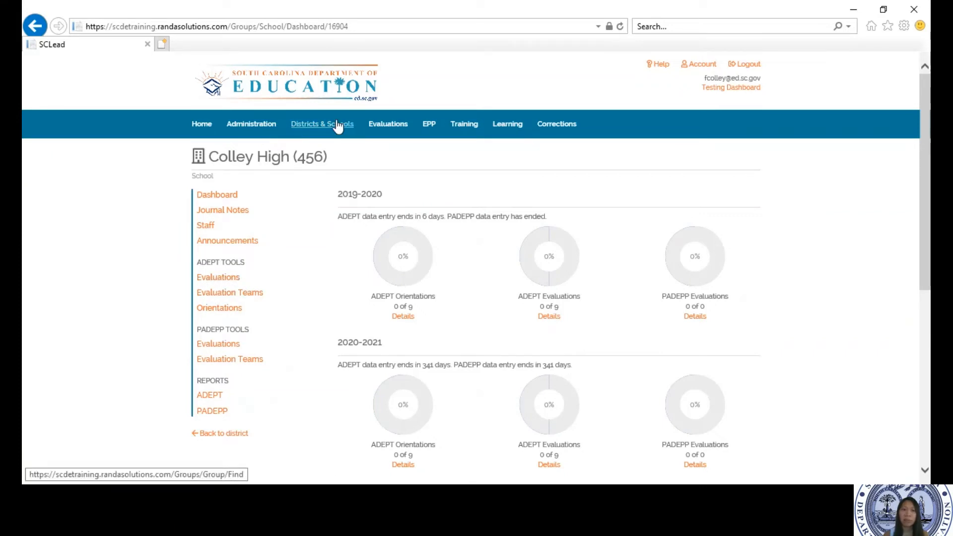
{"action": "left_click", "coordinate": [219, 439]}
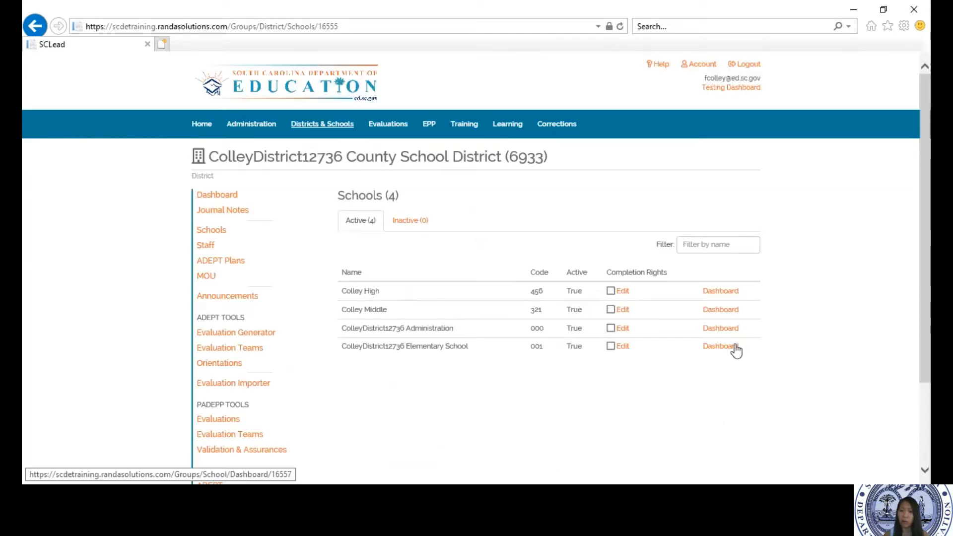
In the district's ADEPT Evaluation Generator, search for educators at Colley Middle for 2019-2020.
{"action": "left_click", "coordinate": [245, 336]}
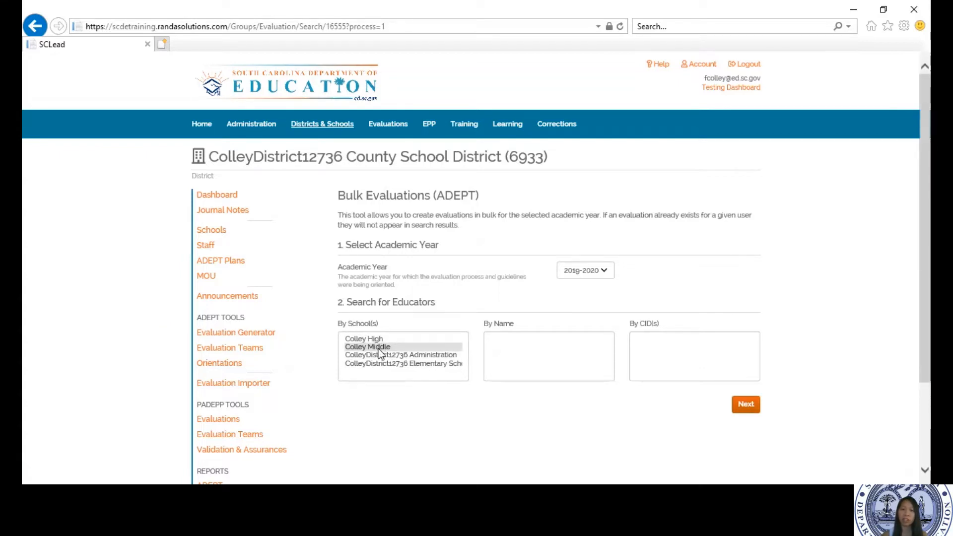
{"action": "left_click", "coordinate": [379, 348]}
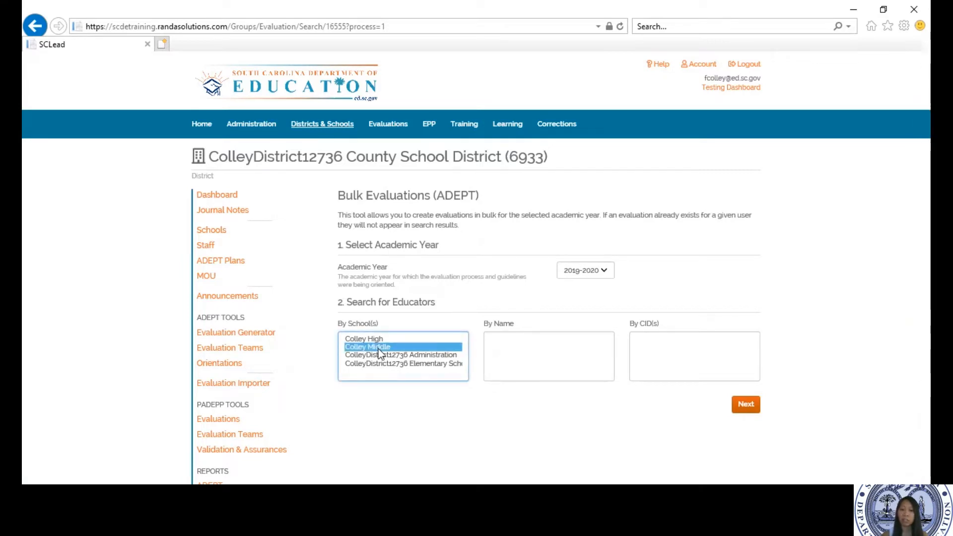
{"action": "left_click", "coordinate": [746, 405]}
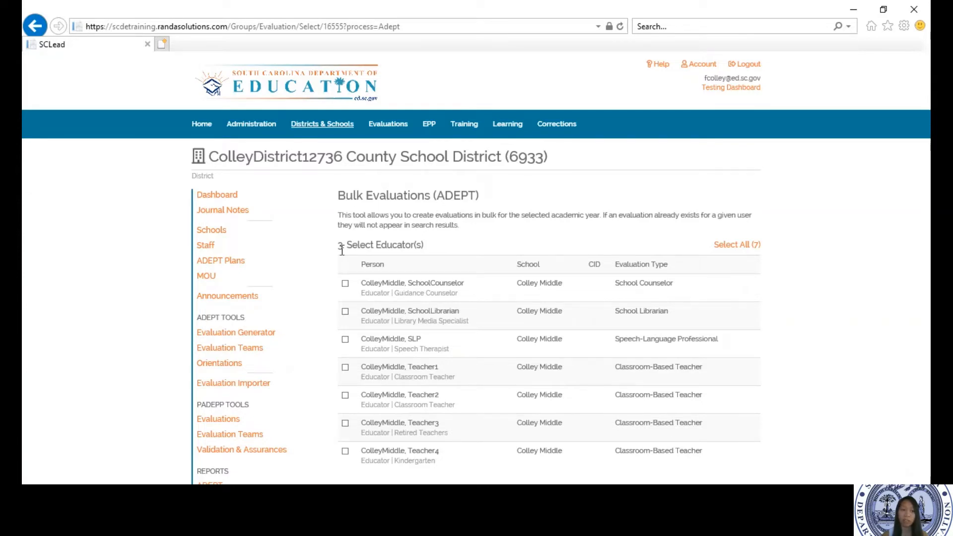
Search the 2019-2020 ADEPT bulk evaluations for educators across all four district schools, and return to the search form.
{"action": "left_click", "coordinate": [35, 26]}
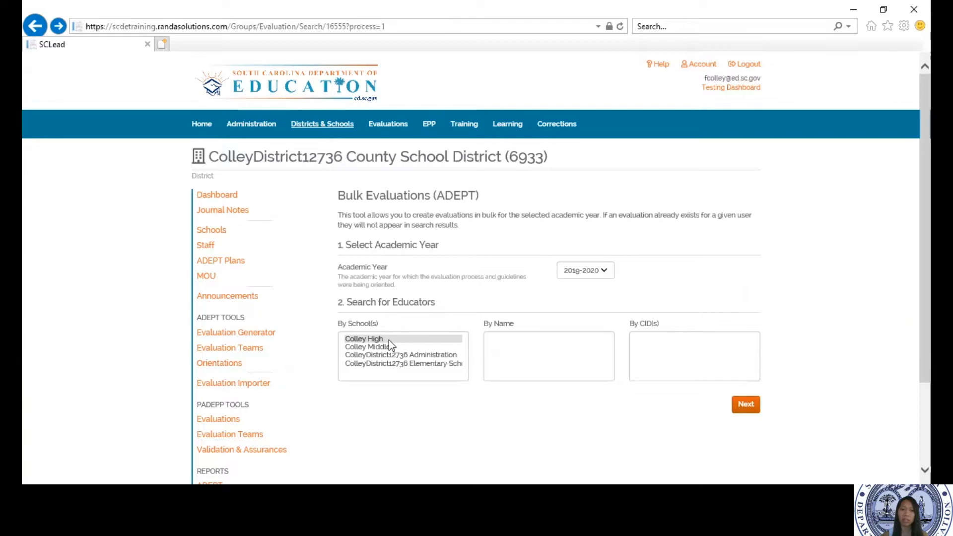
{"action": "left_click", "coordinate": [389, 339]}
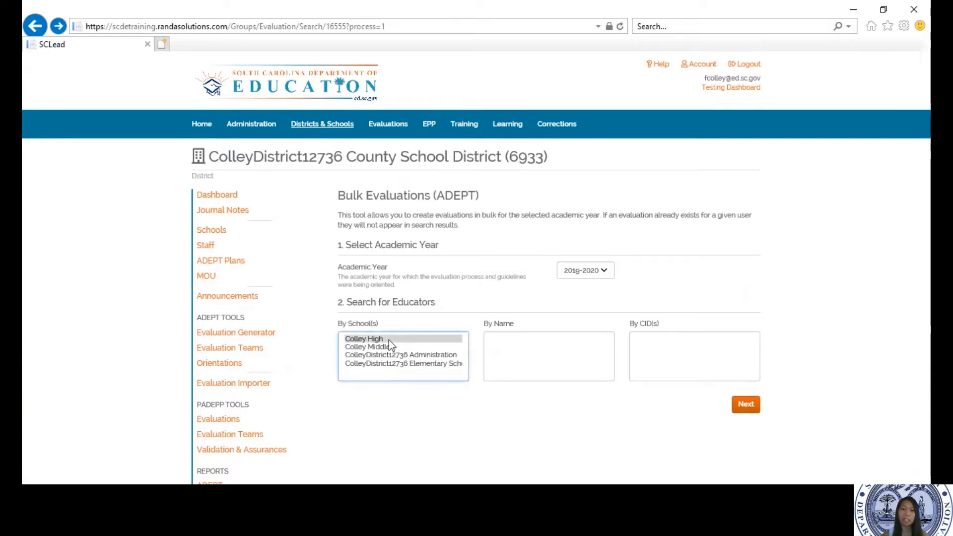
{"action": "left_click", "coordinate": [392, 365], "text": "shift"}
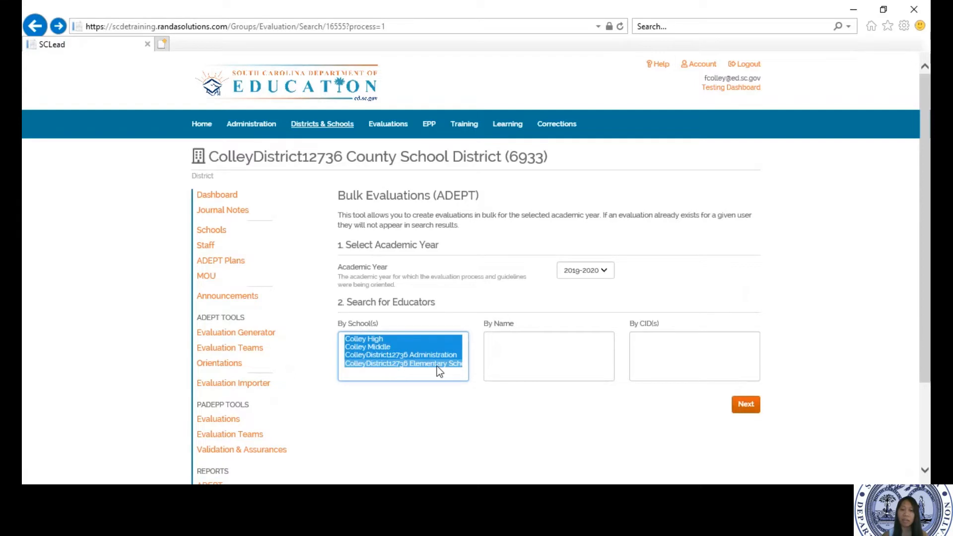
{"action": "left_click", "coordinate": [754, 405]}
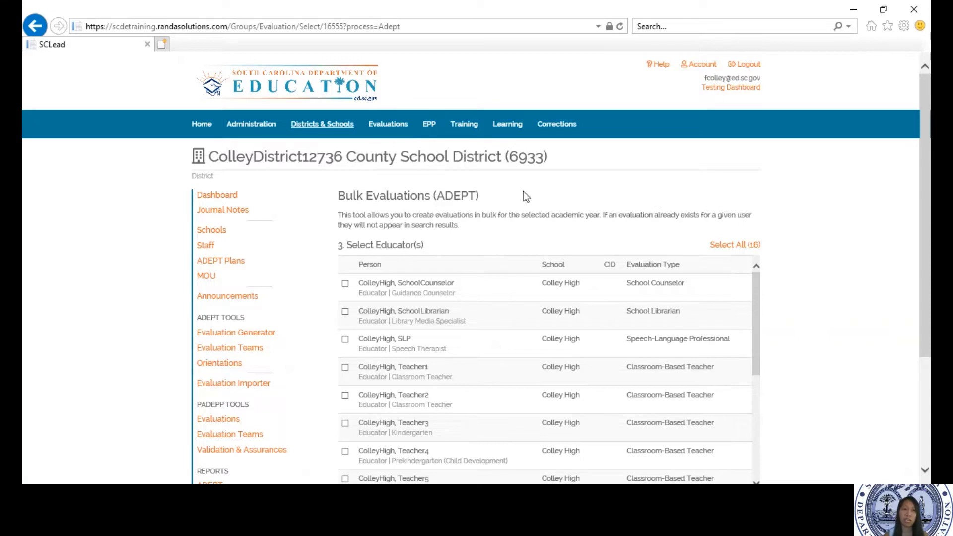
{"action": "left_click", "coordinate": [34, 28]}
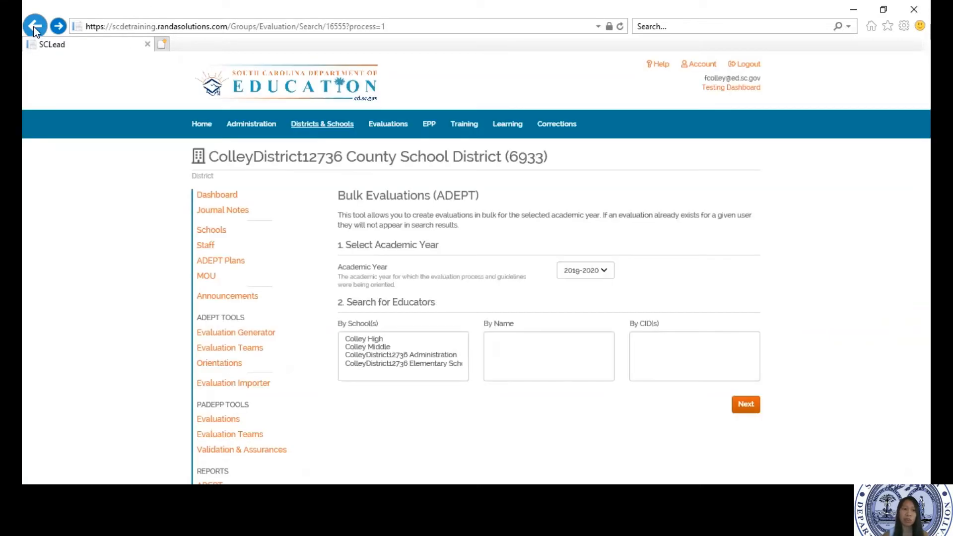
Open Colley High from the district's schools and list its educators for 2019-2020 ADEPT bulk evaluations.
{"action": "left_click", "coordinate": [207, 234]}
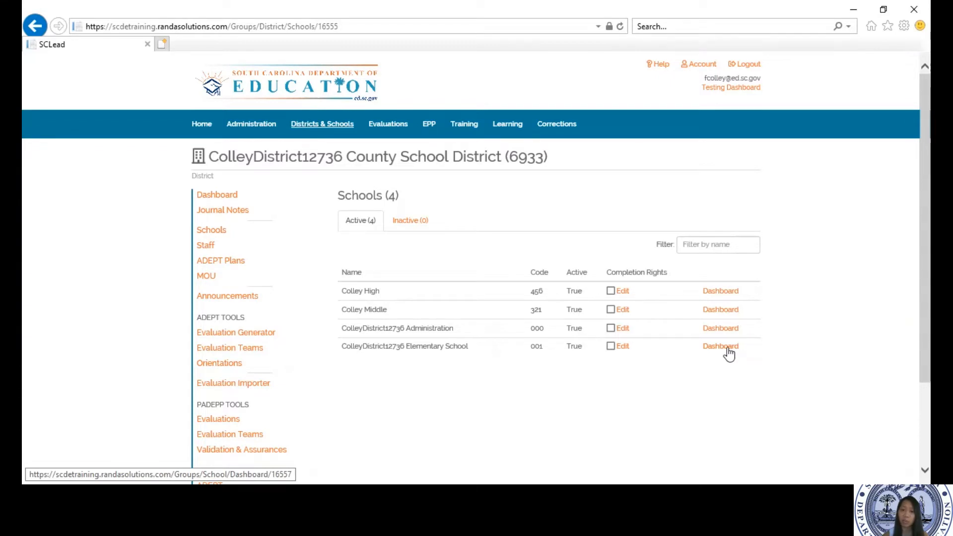
{"action": "left_click", "coordinate": [721, 293]}
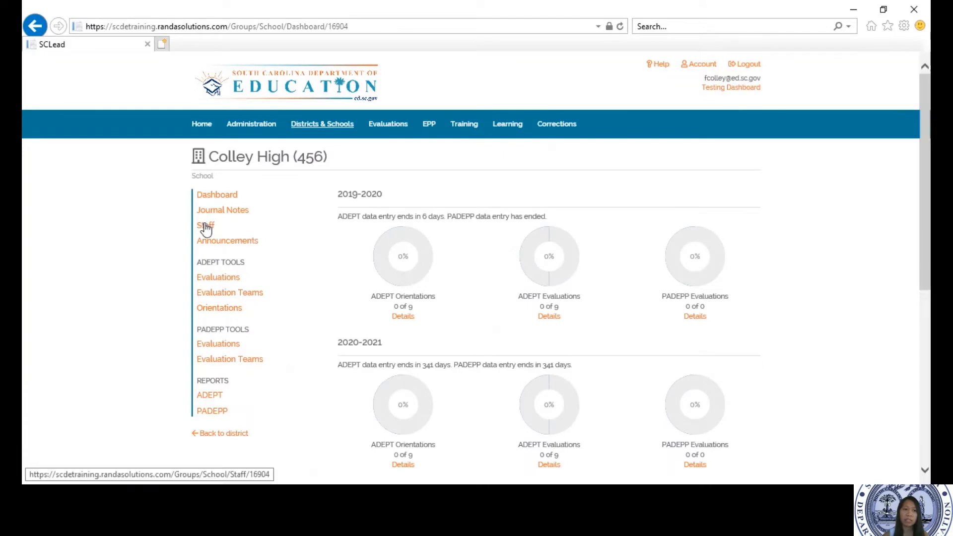
{"action": "left_click", "coordinate": [225, 279]}
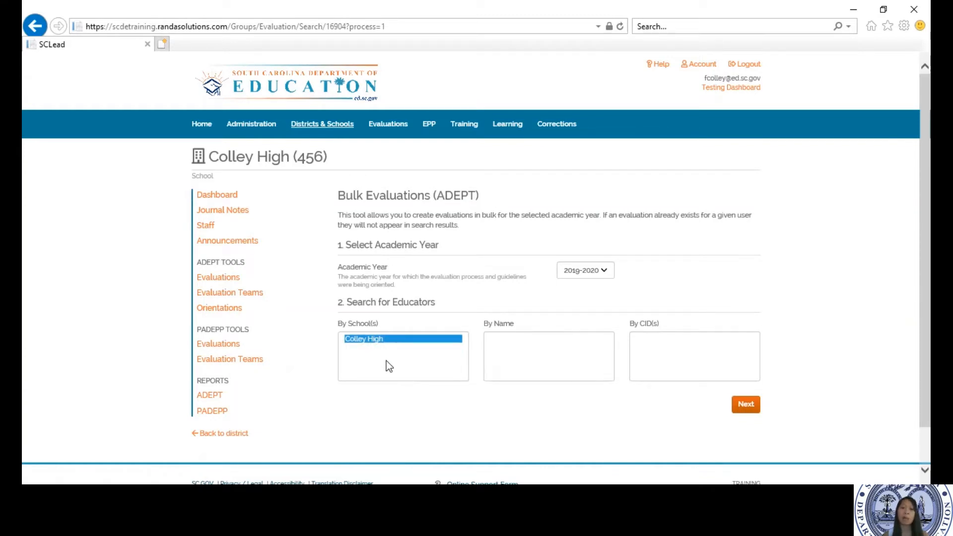
{"action": "left_click", "coordinate": [755, 406]}
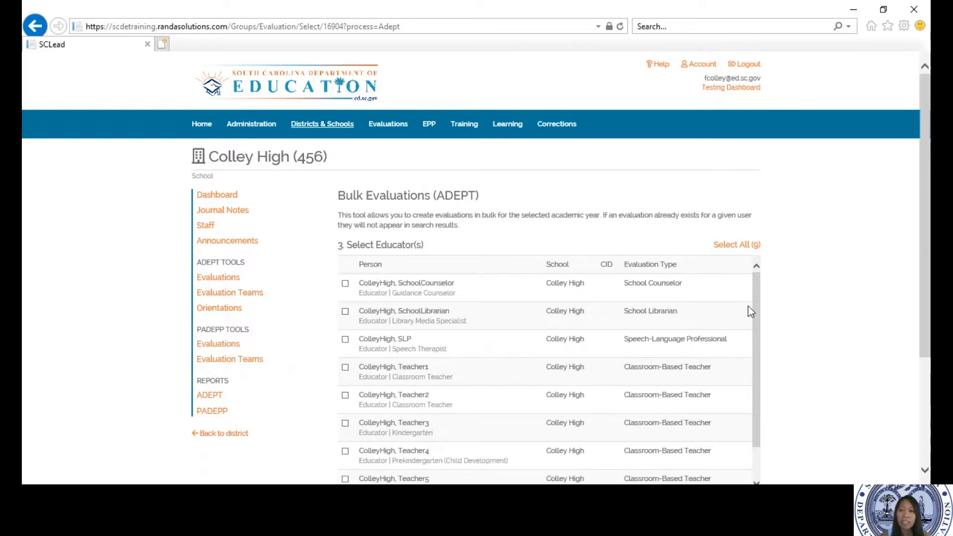
Review the full list of selectable educators and compare it with Colley High's evaluated staff list.
{"action": "left_click_drag", "start_coordinate": [756, 311], "coordinate": [776, 382]}
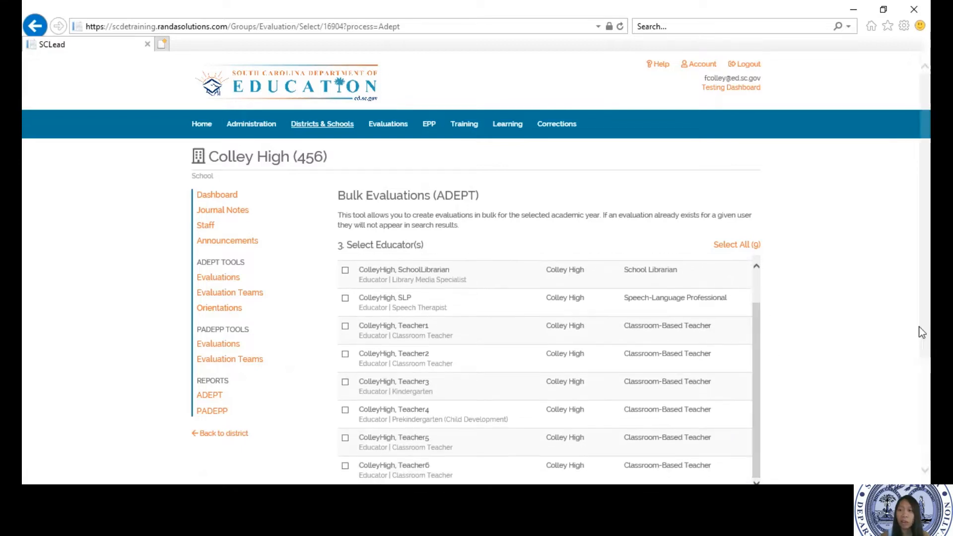
{"action": "left_click_drag", "start_coordinate": [927, 277], "coordinate": [928, 326]}
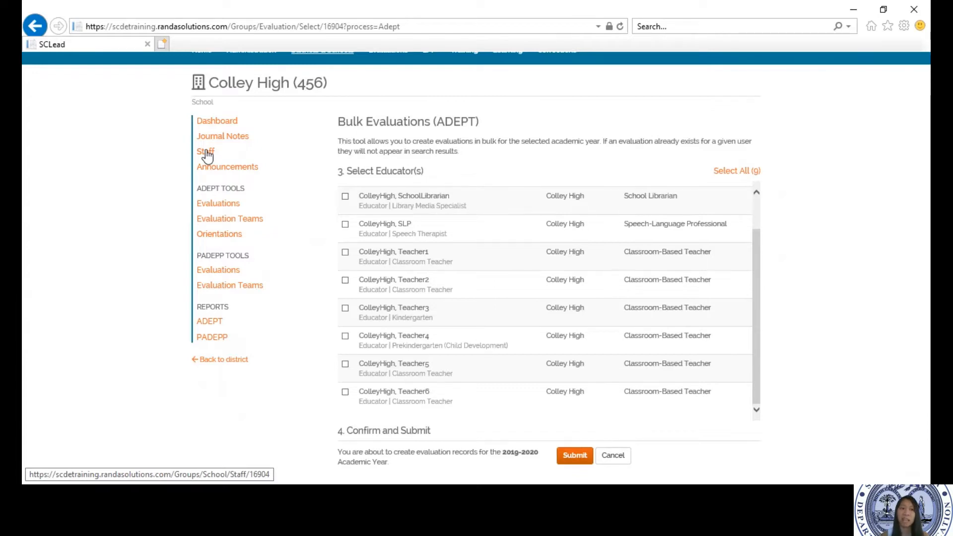
{"action": "left_click", "coordinate": [206, 153]}
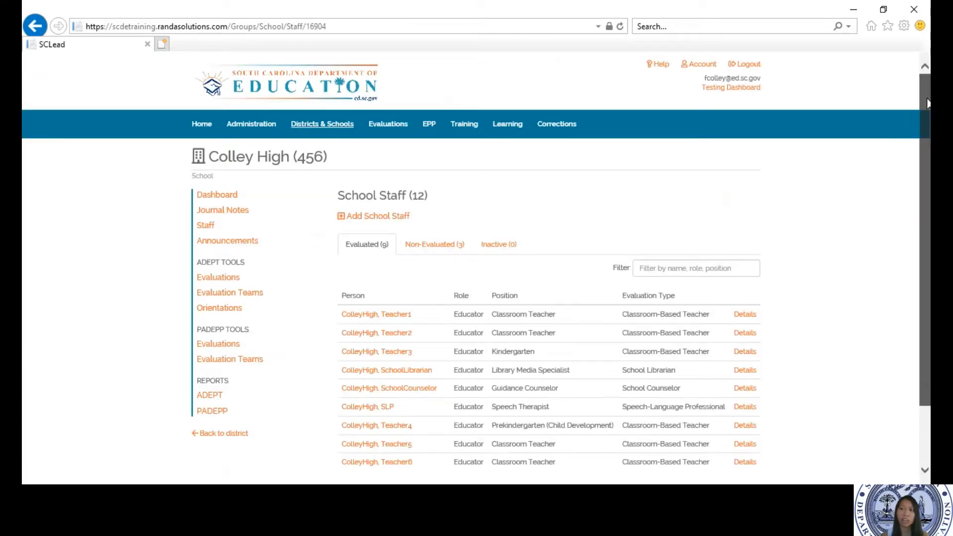
{"action": "left_click_drag", "start_coordinate": [927, 103], "coordinate": [930, 166]}
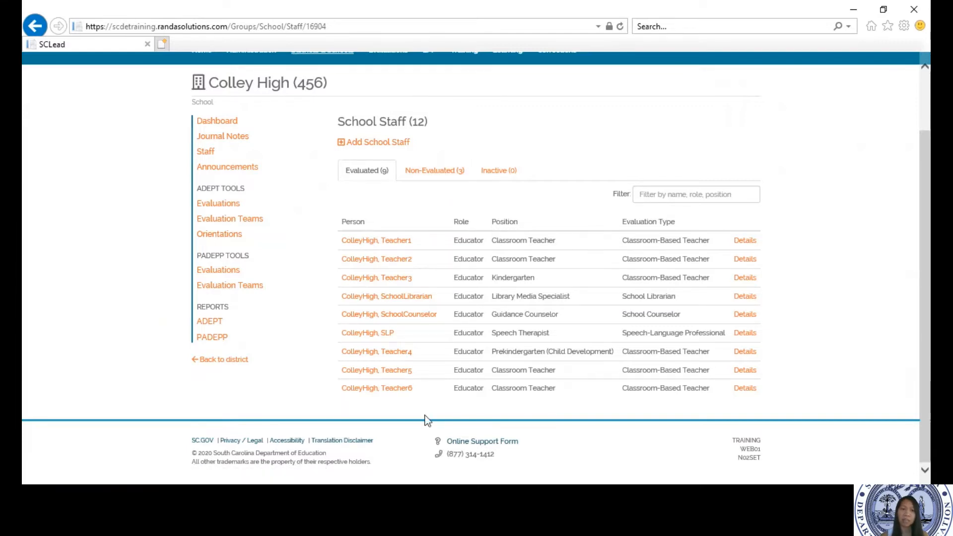
Reopen Colley High's ADEPT bulk evaluations and search its educators with the academic year kept at 2019-2020.
{"action": "left_click", "coordinate": [226, 204]}
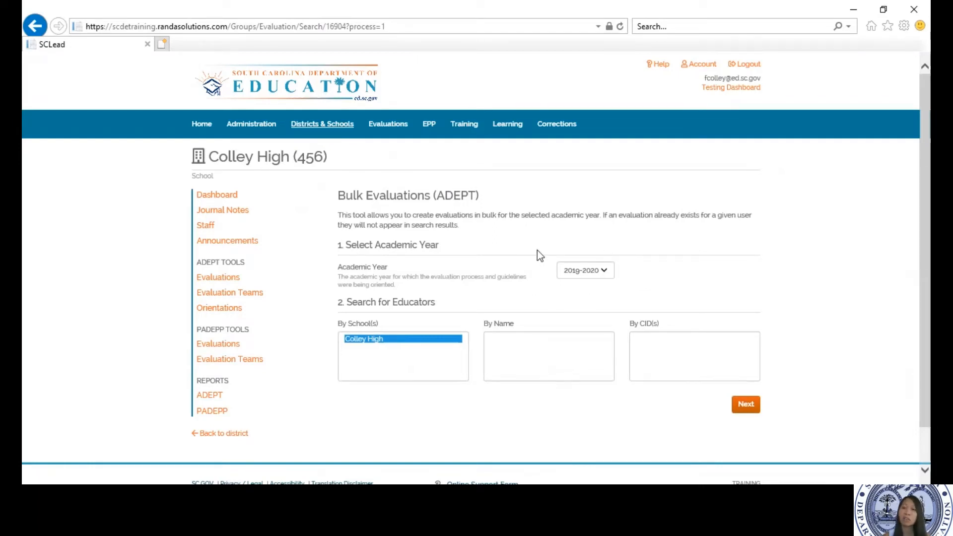
{"action": "left_click", "coordinate": [603, 273]}
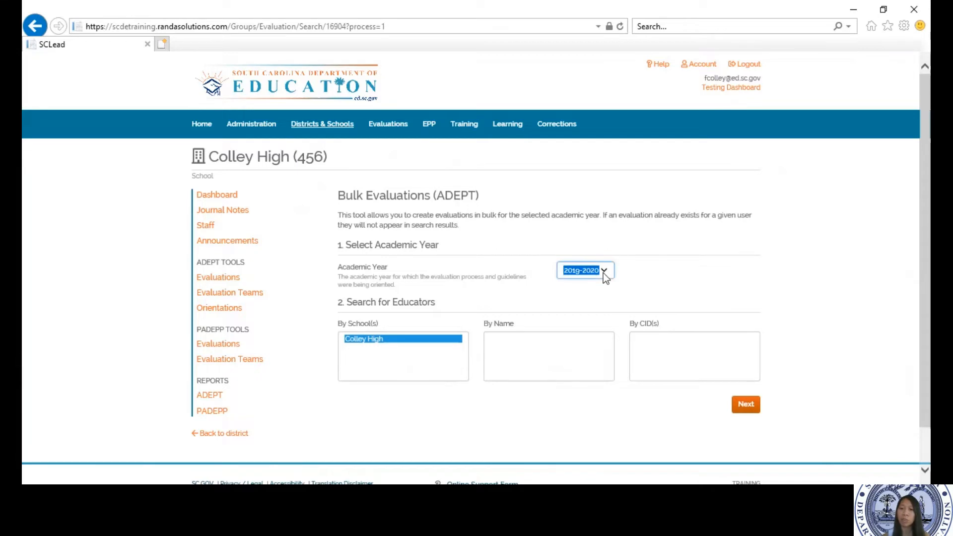
{"action": "left_click", "coordinate": [659, 289]}
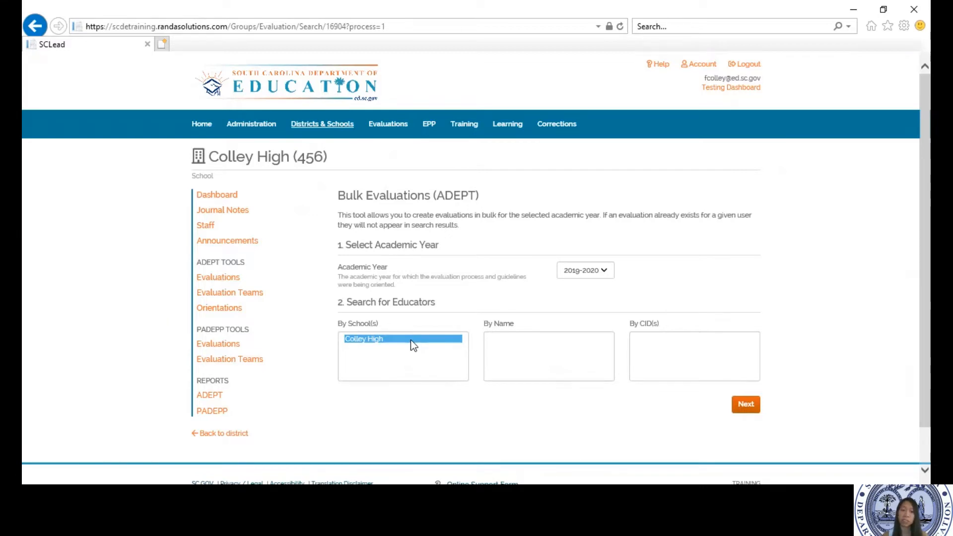
{"action": "left_click", "coordinate": [745, 404]}
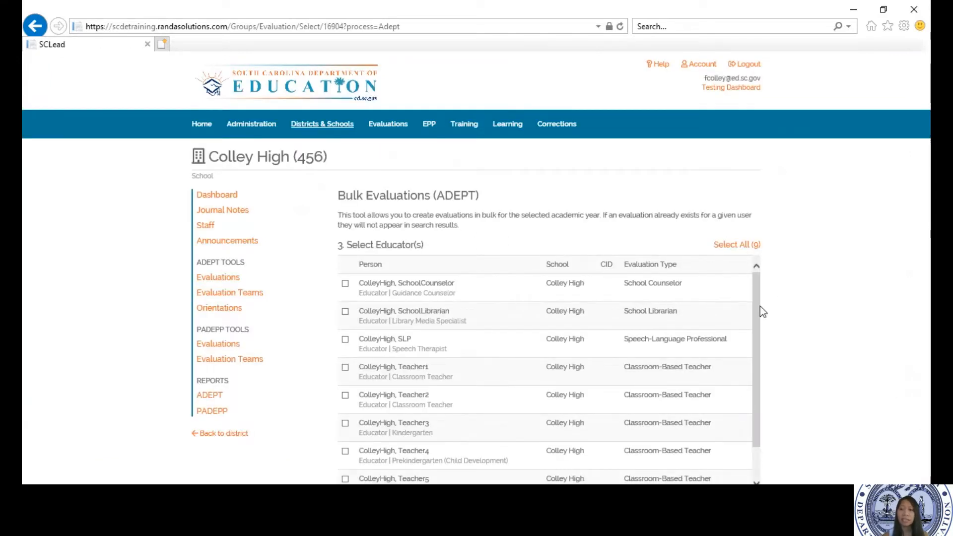
Select all listed Colley High educators and submit the creation of their 2019-2020 ADEPT evaluation records.
{"action": "scroll", "coordinate": [759, 318], "scroll_direction": "down", "scroll_amount": 1}
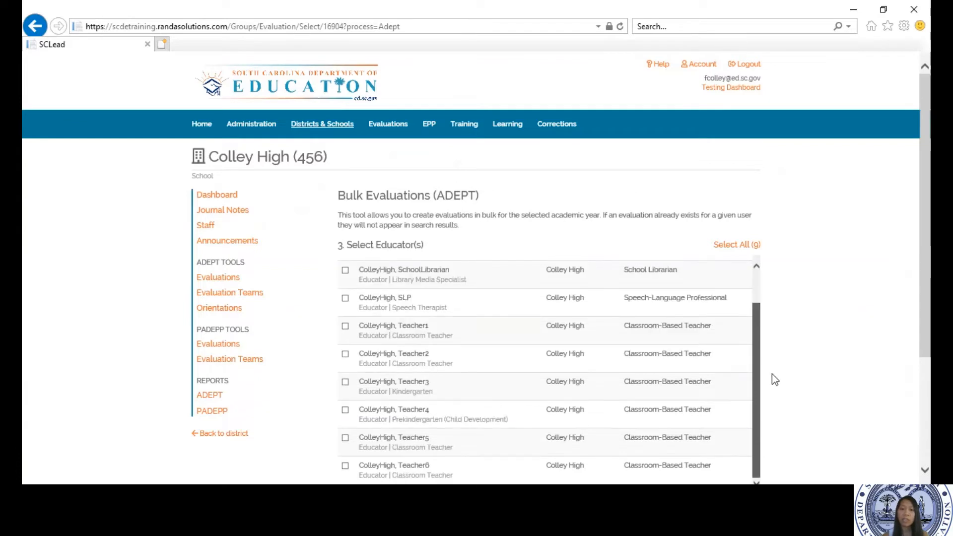
{"action": "scroll", "coordinate": [759, 323], "scroll_direction": "up", "scroll_amount": 1}
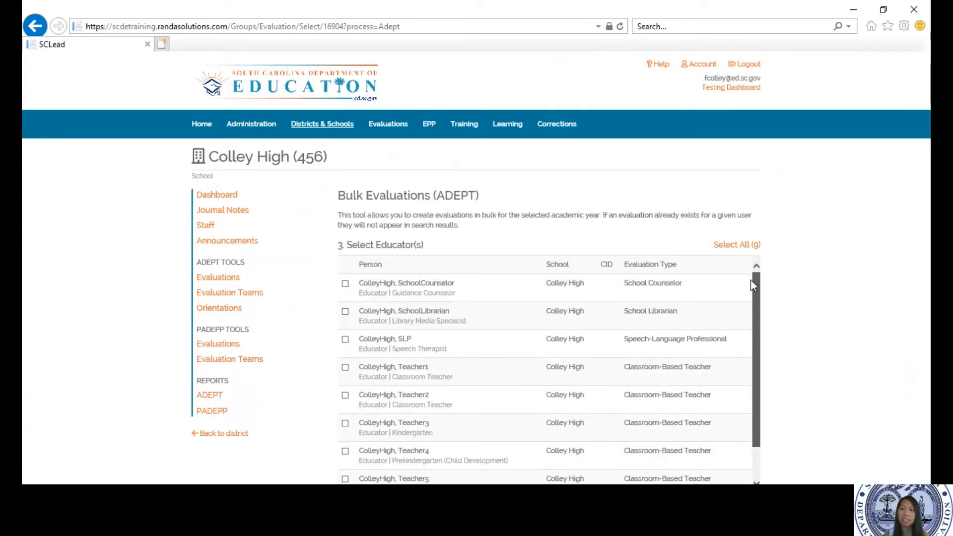
{"action": "scroll", "coordinate": [750, 283], "scroll_direction": "down", "scroll_amount": 1}
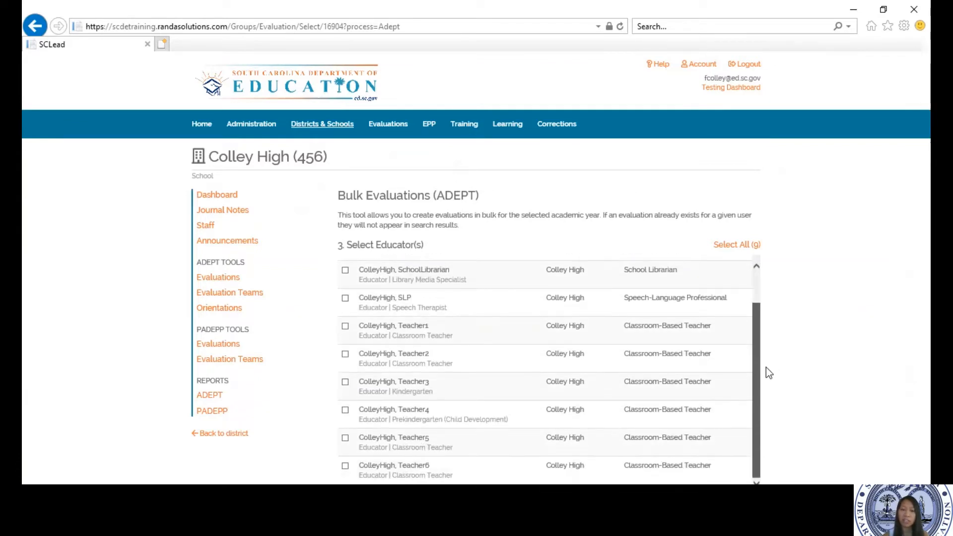
{"action": "left_click", "coordinate": [745, 245]}
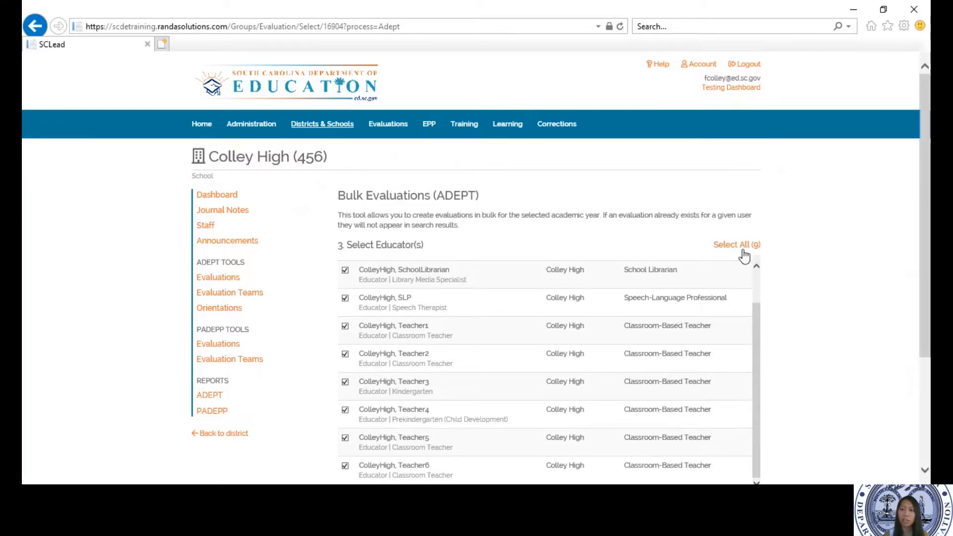
{"action": "scroll", "coordinate": [927, 244], "scroll_direction": "down", "scroll_amount": 3}
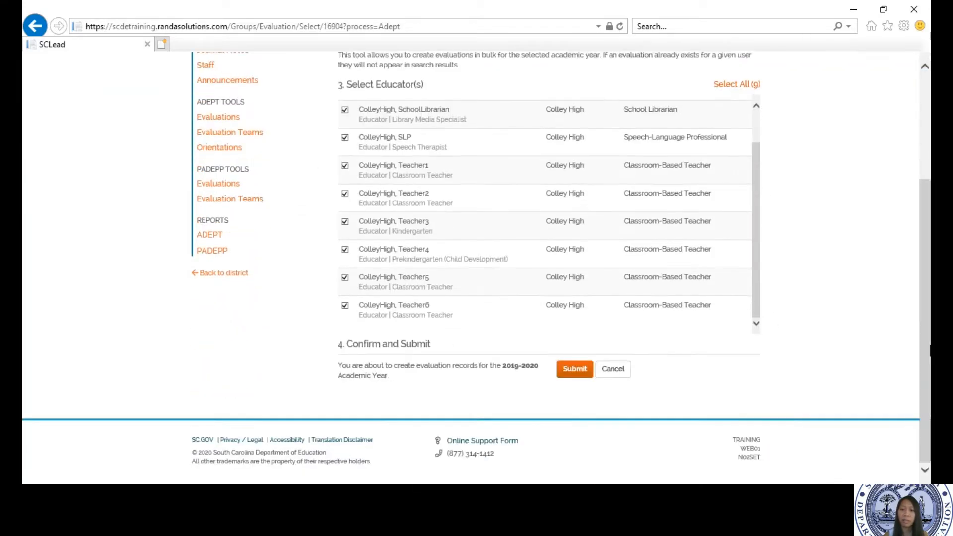
{"action": "left_click", "coordinate": [574, 369]}
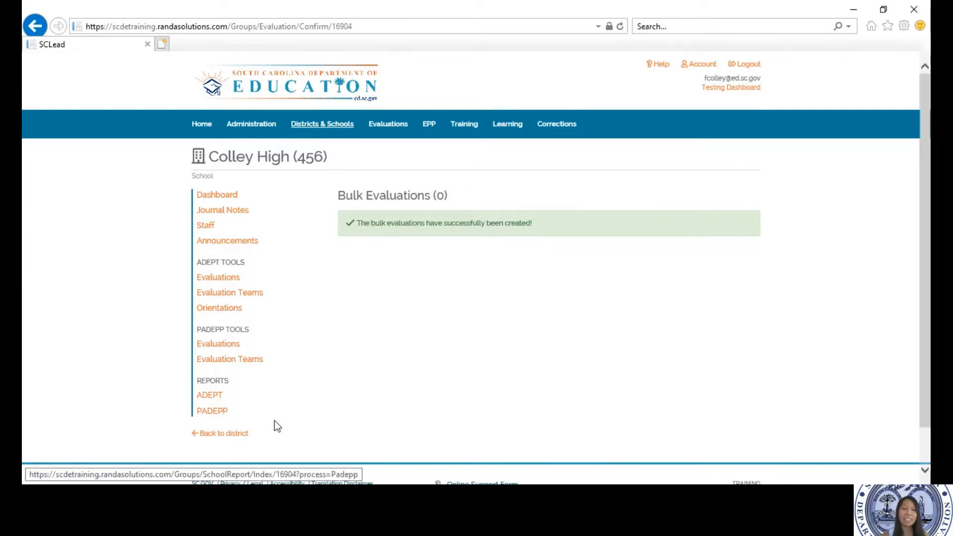
Return to the district's ADEPT Evaluation Generator and search for educators across all four schools for 2019-2020.
{"action": "left_click", "coordinate": [237, 441]}
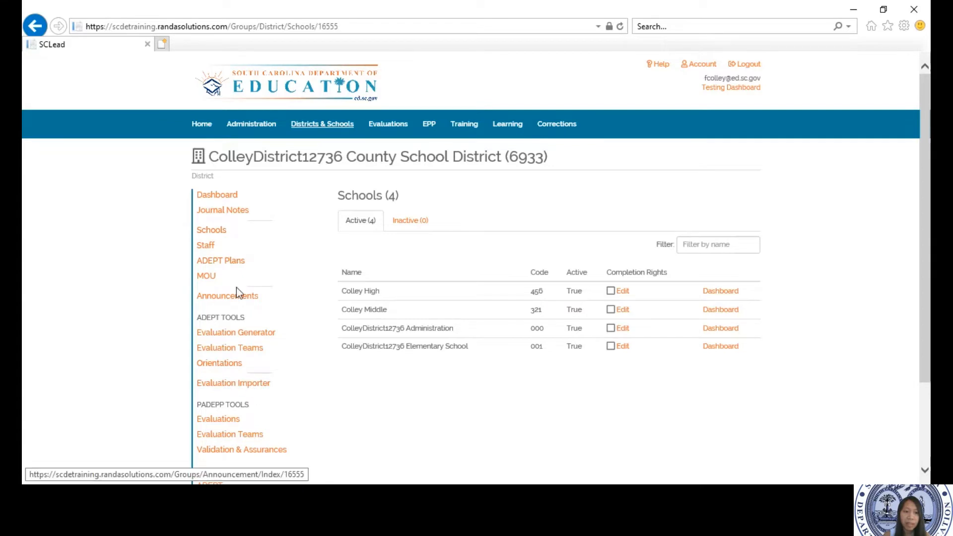
{"action": "left_click", "coordinate": [233, 334]}
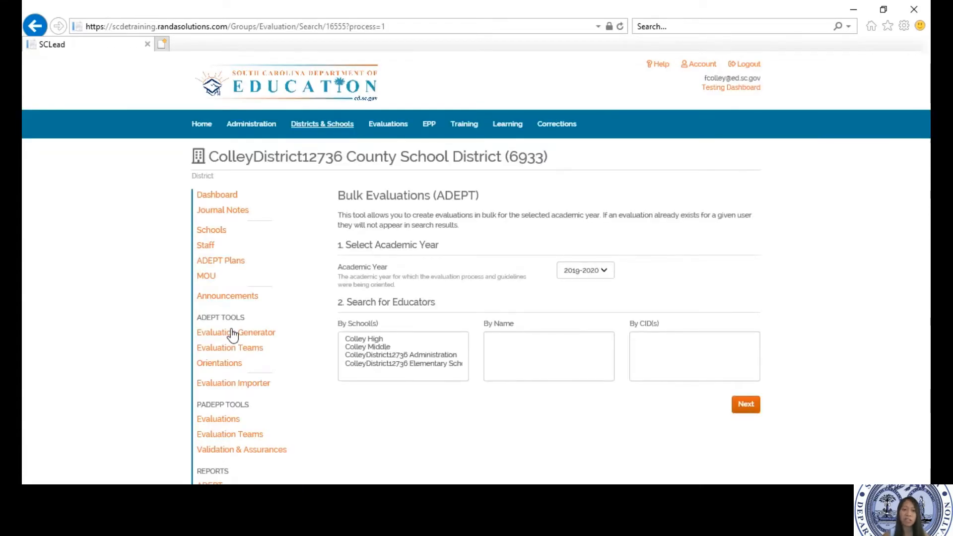
{"action": "left_click", "coordinate": [379, 339]}
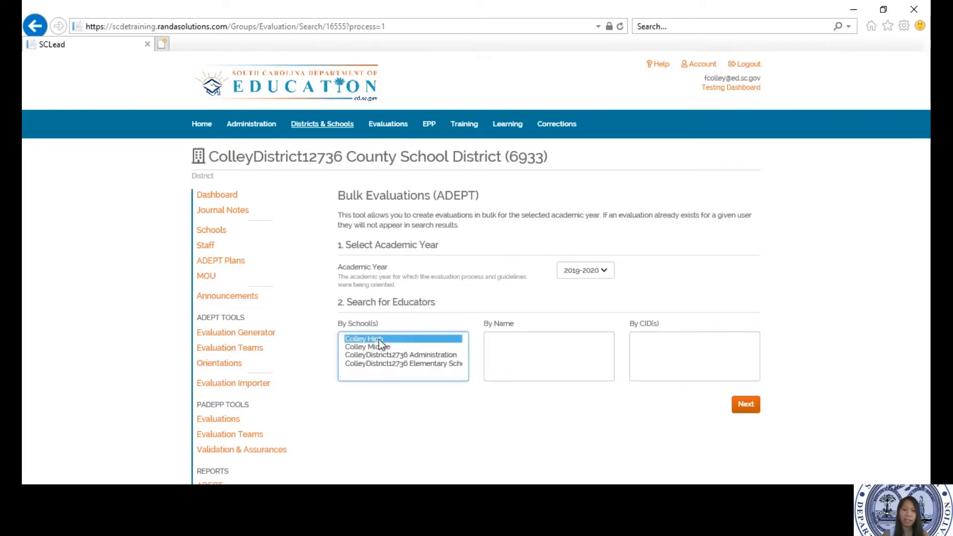
{"action": "key", "text": "shift+Down"}
{"action": "key", "text": "shift+Down"}
{"action": "key", "text": "shift+Down"}
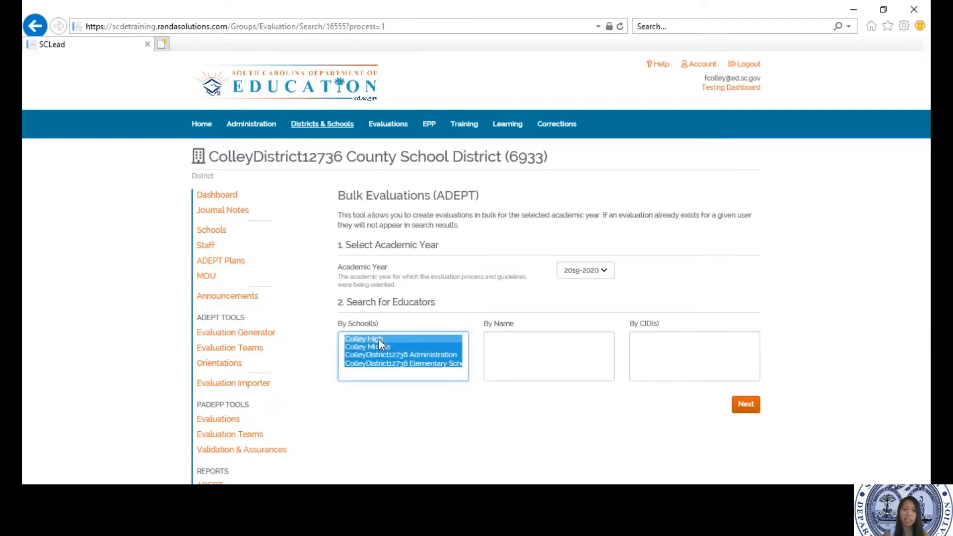
{"action": "left_click", "coordinate": [754, 405]}
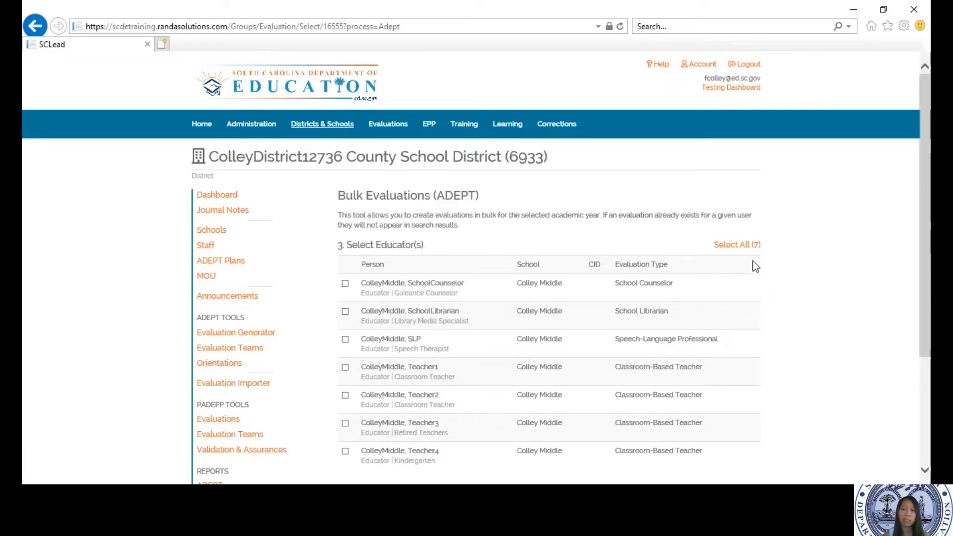
Select all listed Colley Middle educators and submit the creation of their 2019-2020 ADEPT evaluation records.
{"action": "left_click_drag", "start_coordinate": [922, 227], "coordinate": [922, 333]}
{"action": "left_click_drag", "start_coordinate": [930, 367], "coordinate": [928, 304]}
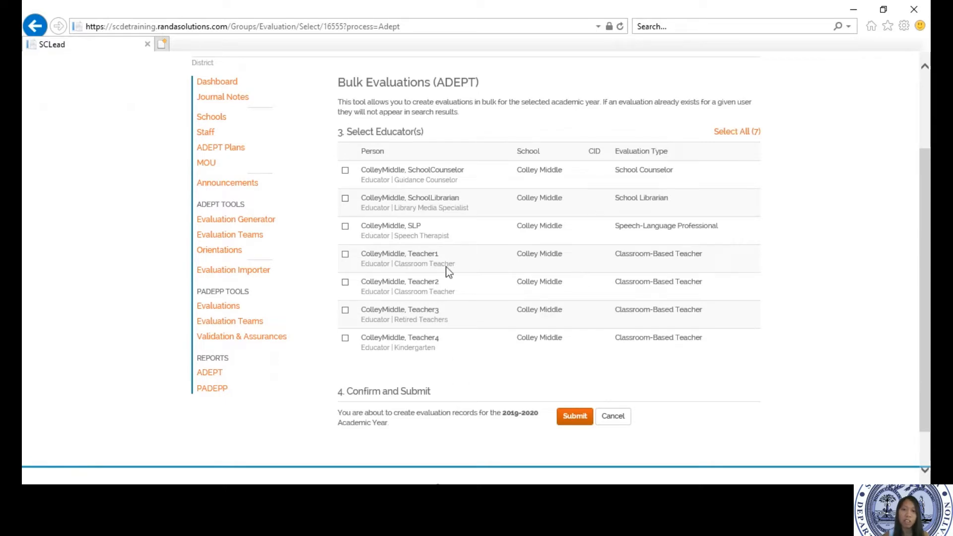
{"action": "left_click", "coordinate": [744, 132]}
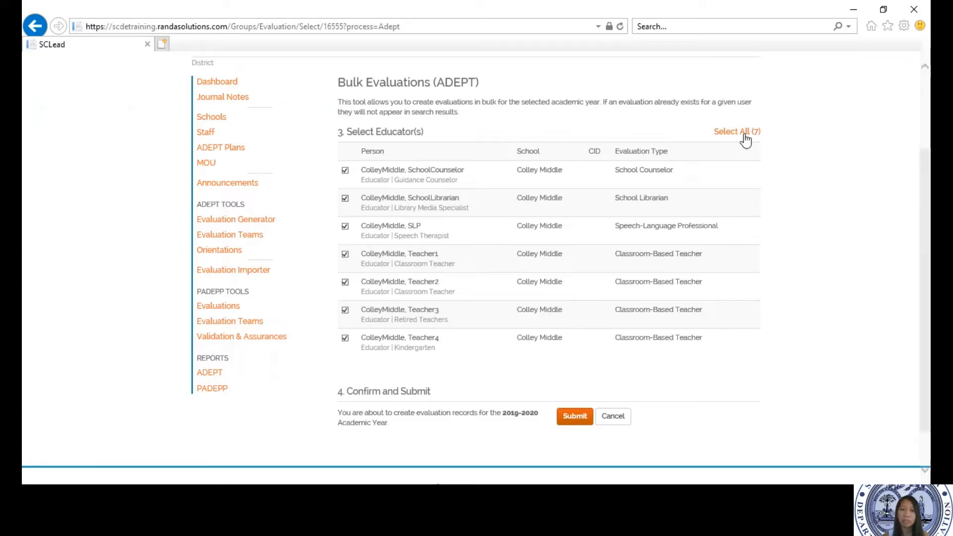
{"action": "left_click", "coordinate": [575, 416]}
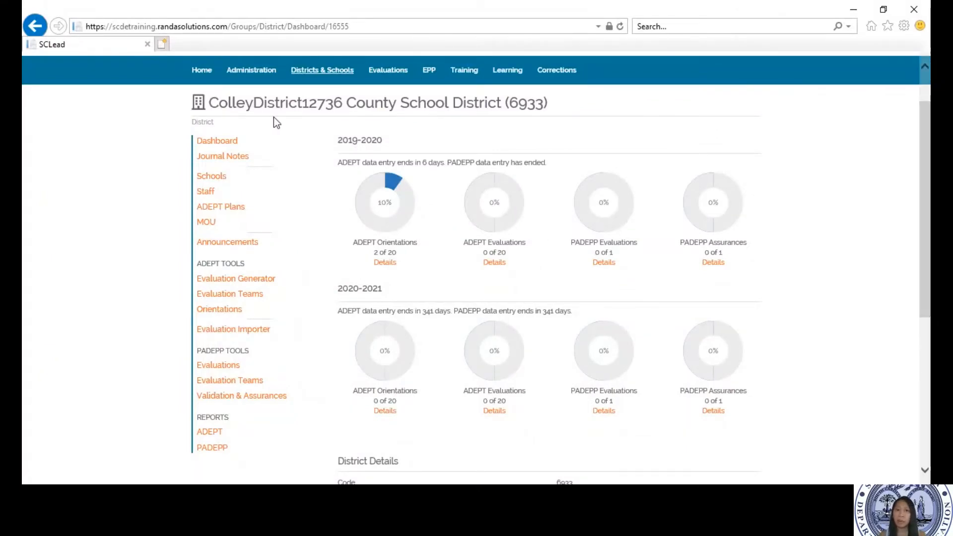
Open the district's ADEPT Evaluation Teams tool and examine the available school and contract level options.
{"action": "left_click", "coordinate": [237, 295]}
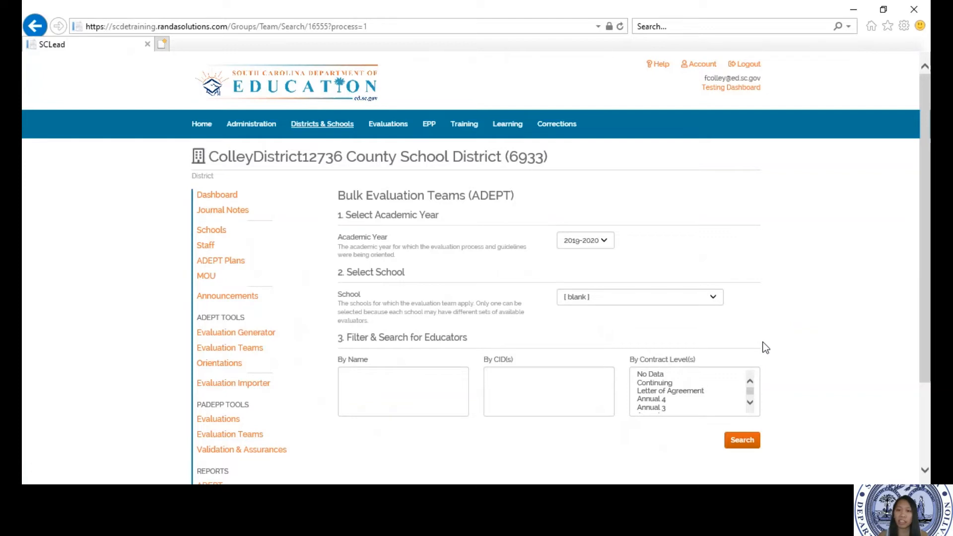
{"action": "left_click", "coordinate": [712, 298]}
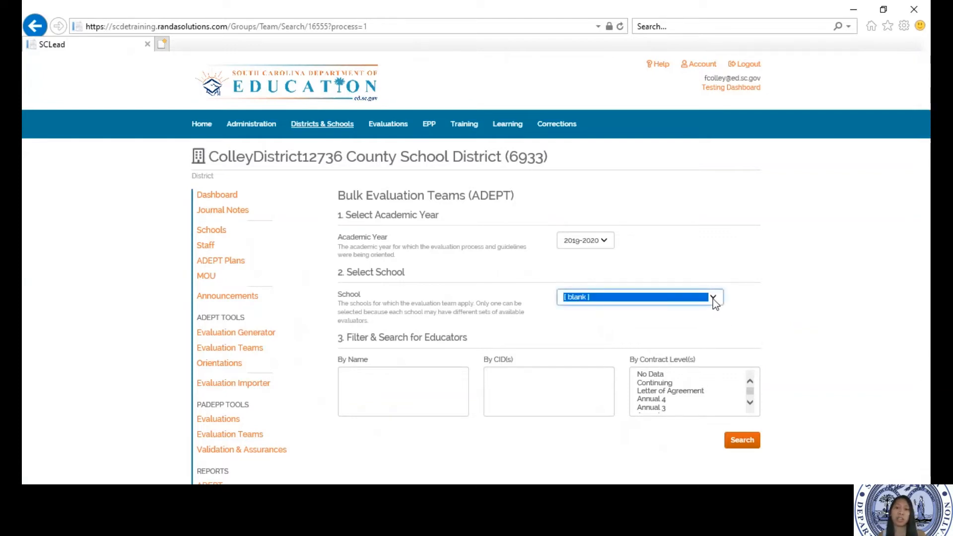
{"action": "left_click", "coordinate": [772, 301]}
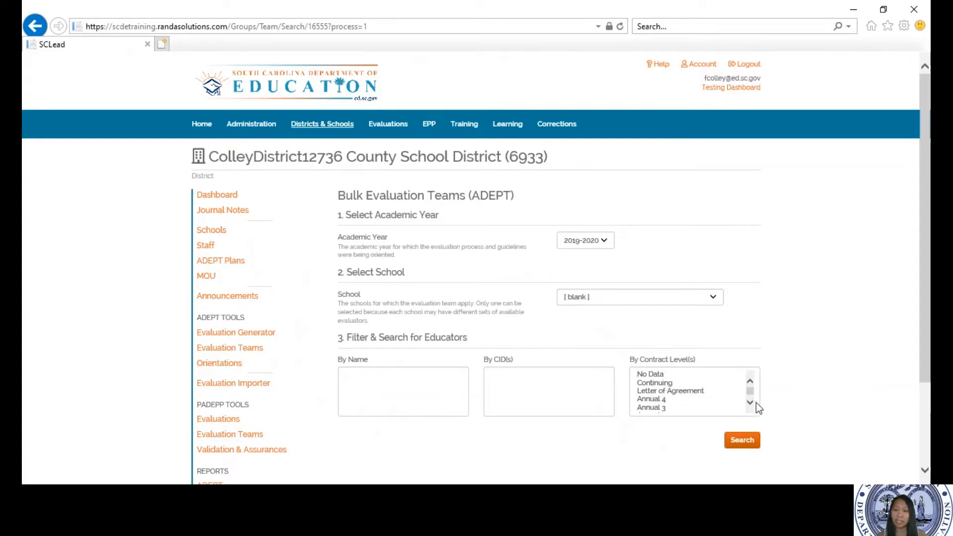
{"action": "left_click", "coordinate": [749, 402]}
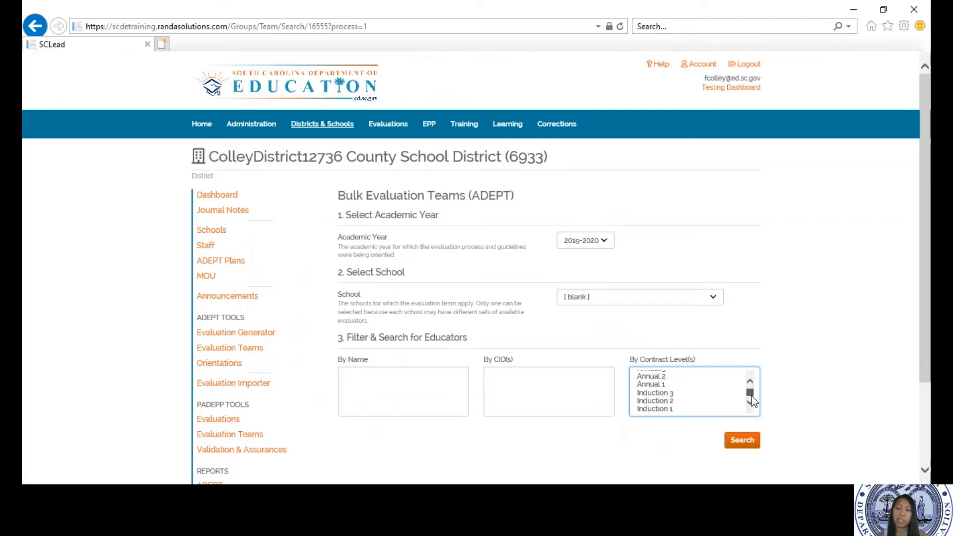
{"action": "scroll", "coordinate": [751, 396], "scroll_direction": "up", "scroll_amount": 3}
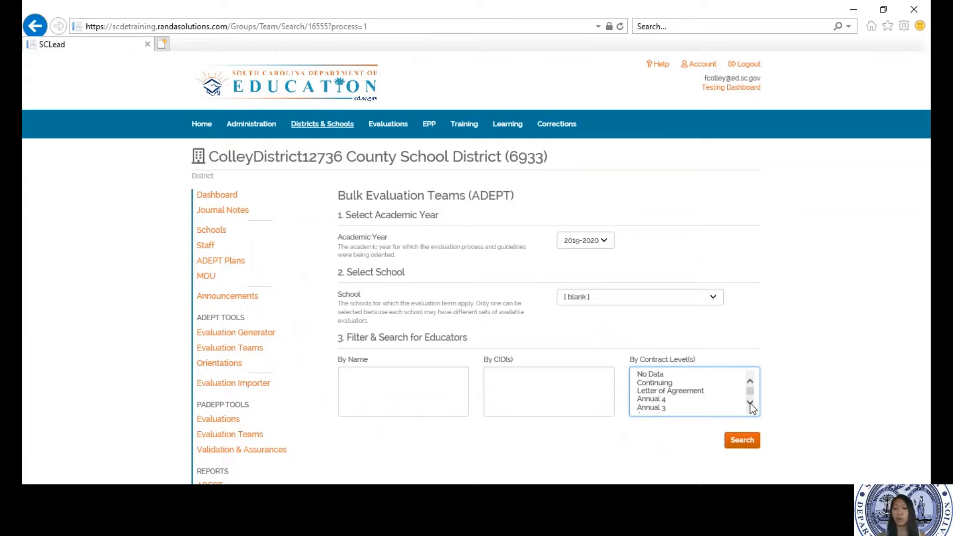
Try to search for educators with the No Data contract level for 2019-2020 while leaving the school blank.
{"action": "left_click", "coordinate": [709, 381]}
{"action": "left_click", "coordinate": [707, 373]}
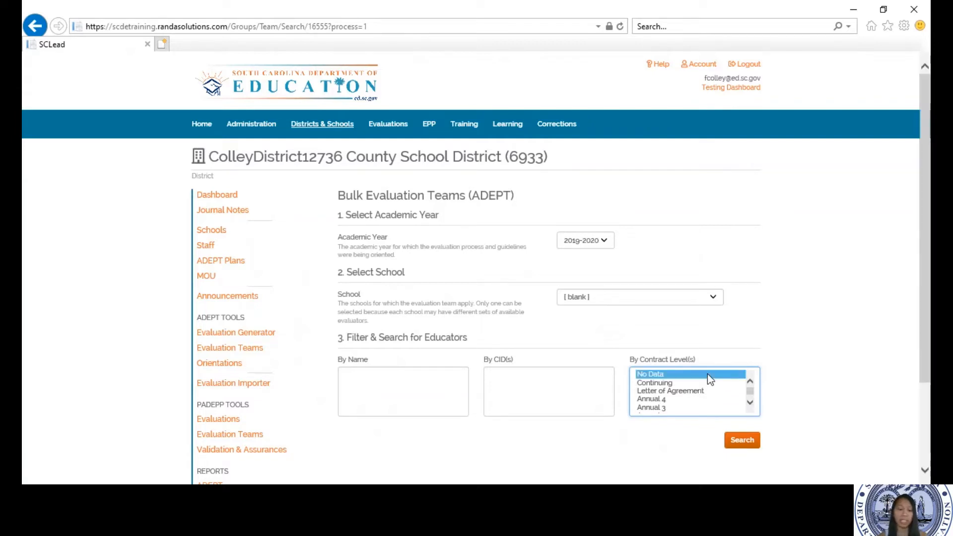
{"action": "scroll", "coordinate": [708, 374], "scroll_direction": "down", "scroll_amount": 2}
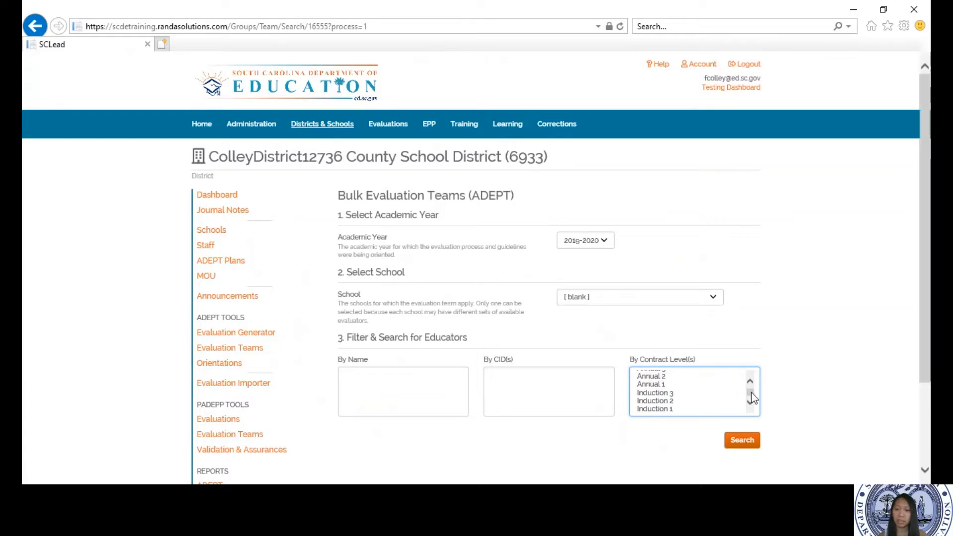
{"action": "left_click_drag", "start_coordinate": [751, 392], "coordinate": [752, 380]}
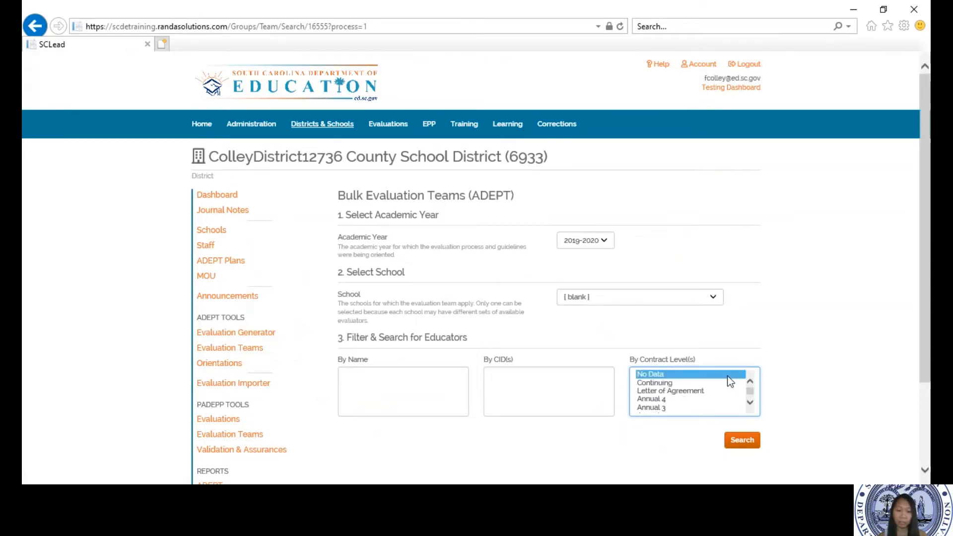
{"action": "scroll", "coordinate": [351, 355], "scroll_direction": "down", "scroll_amount": 1}
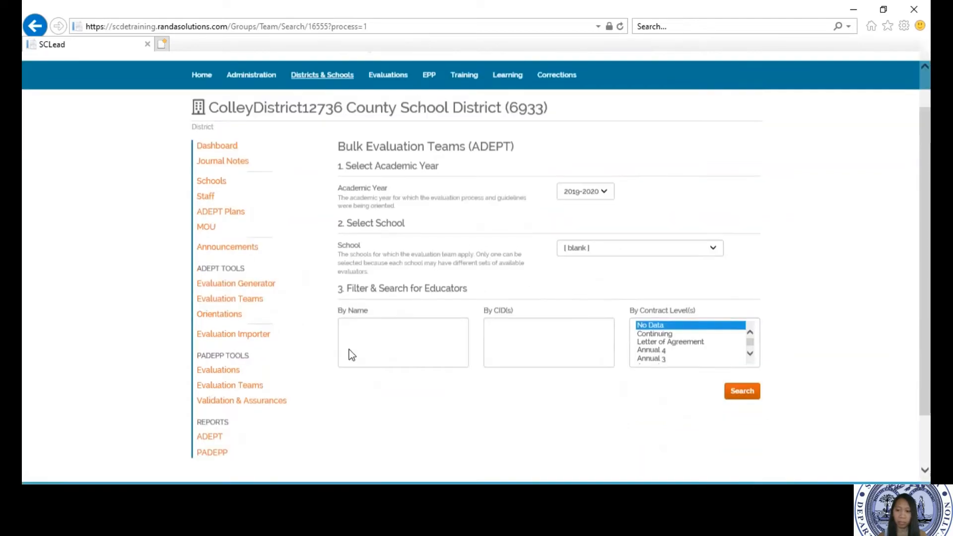
{"action": "left_click", "coordinate": [717, 320]}
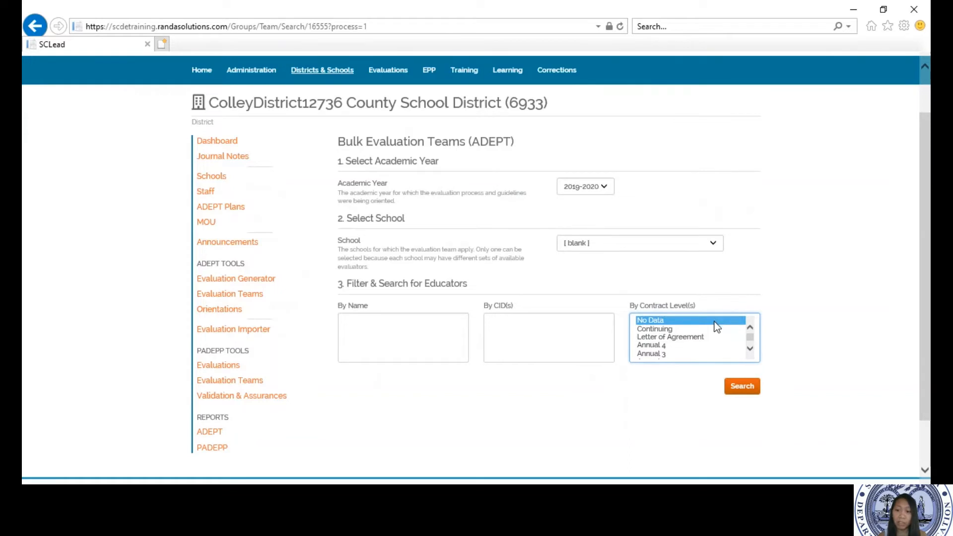
{"action": "left_click", "coordinate": [800, 364]}
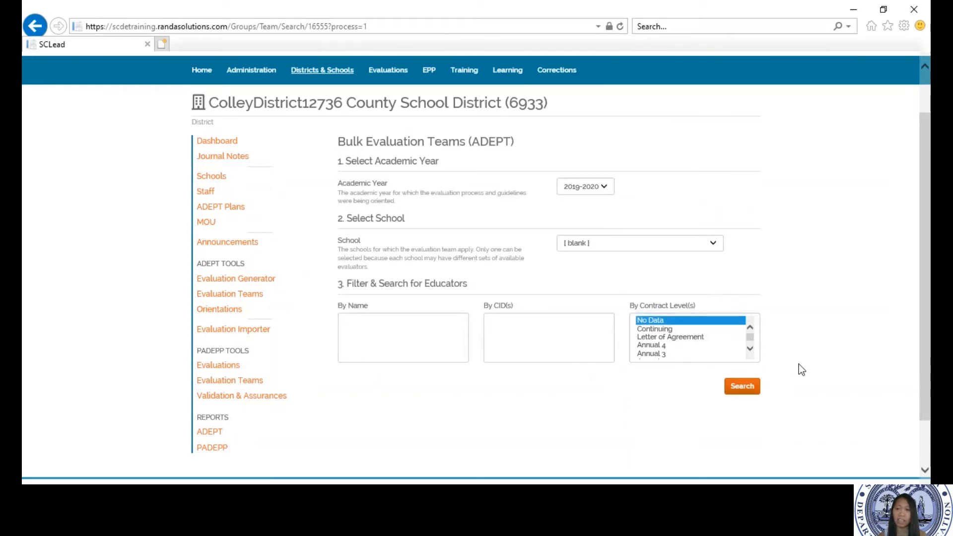
{"action": "left_click", "coordinate": [715, 244]}
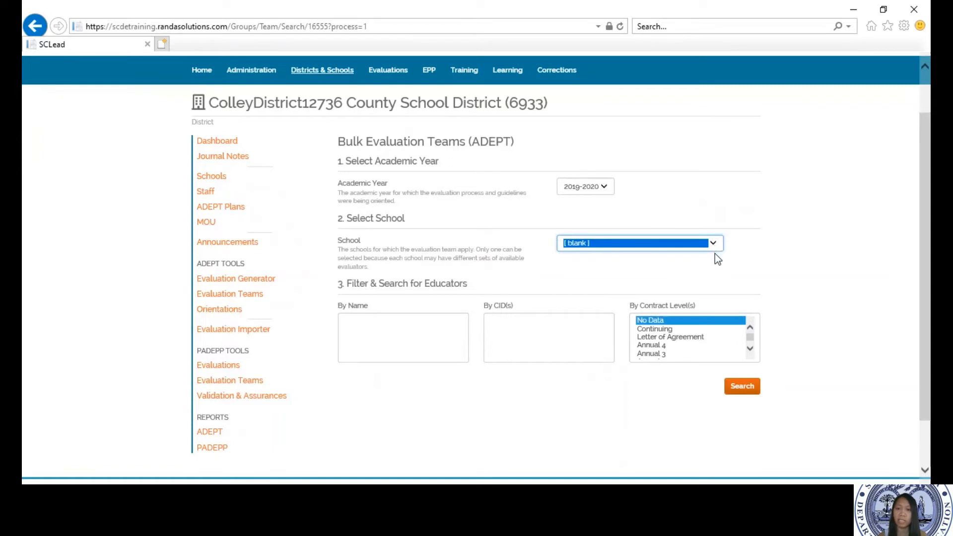
{"action": "left_click", "coordinate": [794, 257]}
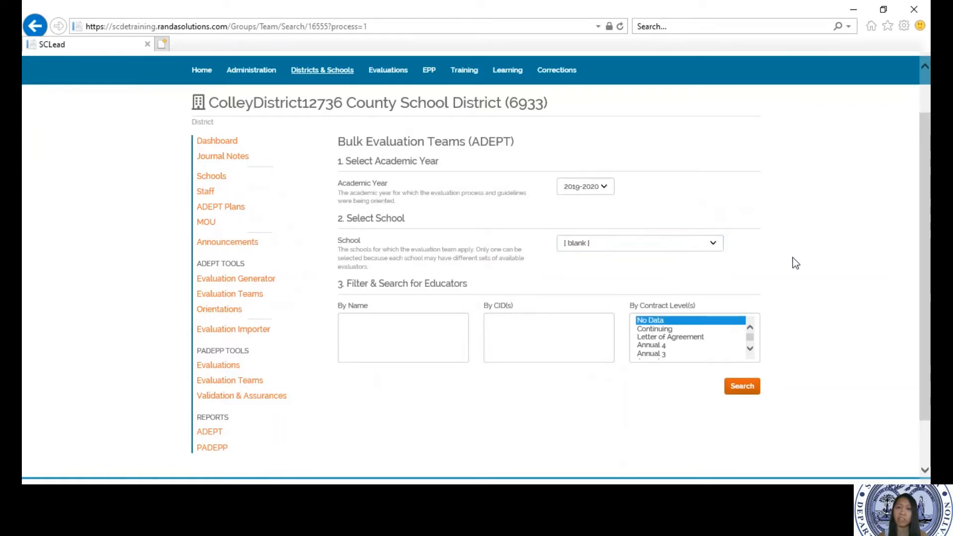
{"action": "left_click", "coordinate": [747, 388]}
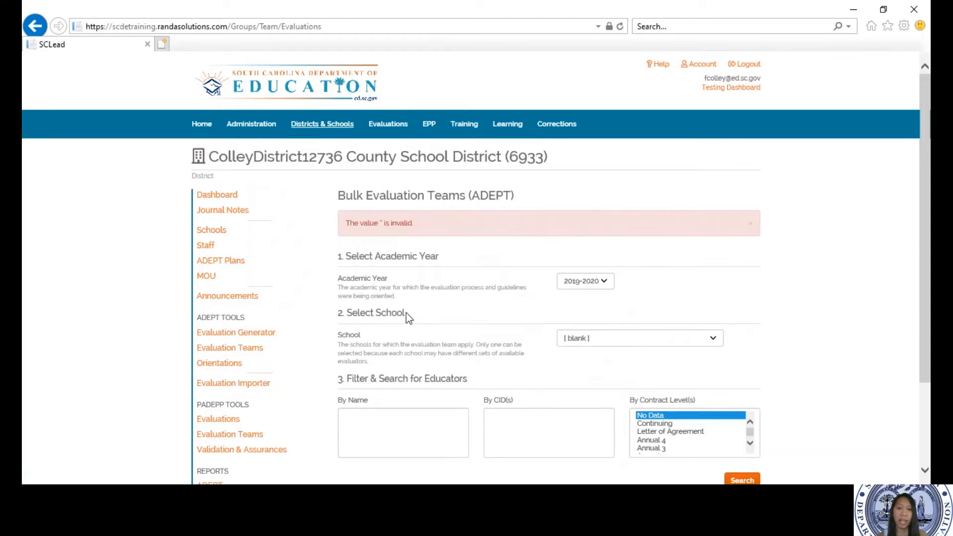
Reopen the ADEPT Evaluation Teams search, search Colley High (456) for 2019-2020, and review the full list of selectable evaluations.
{"action": "left_click", "coordinate": [236, 352]}
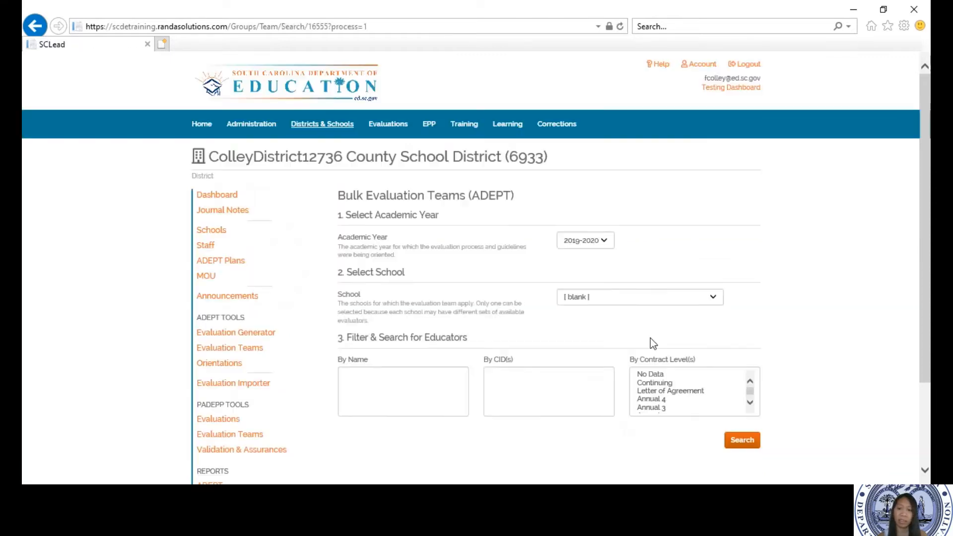
{"action": "left_click", "coordinate": [716, 301]}
{"action": "key", "text": "Down"}
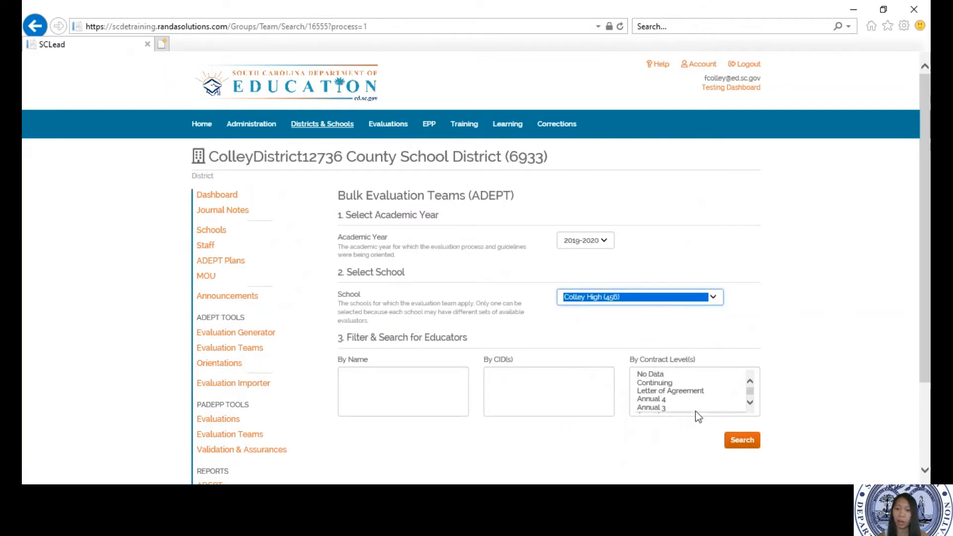
{"action": "left_click", "coordinate": [752, 445]}
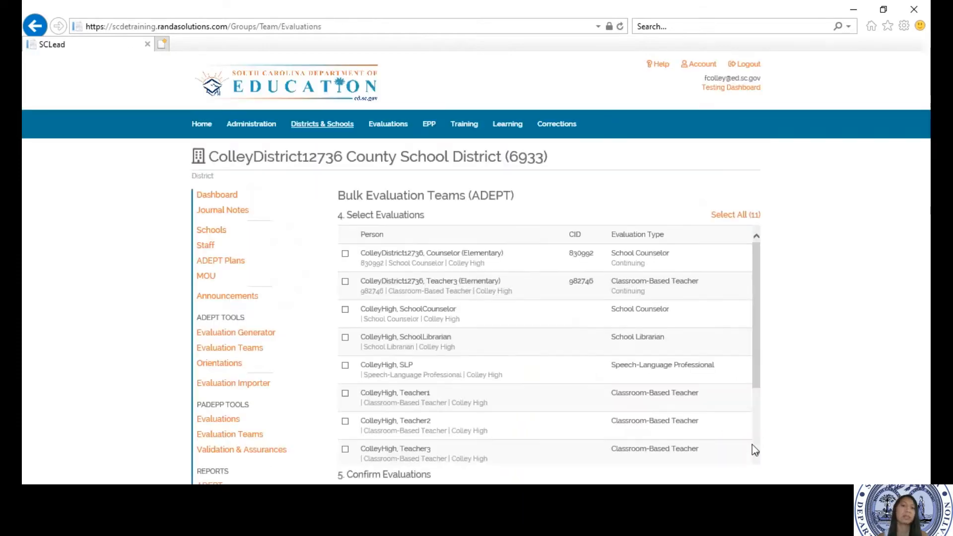
{"action": "left_click_drag", "start_coordinate": [758, 345], "coordinate": [760, 291]}
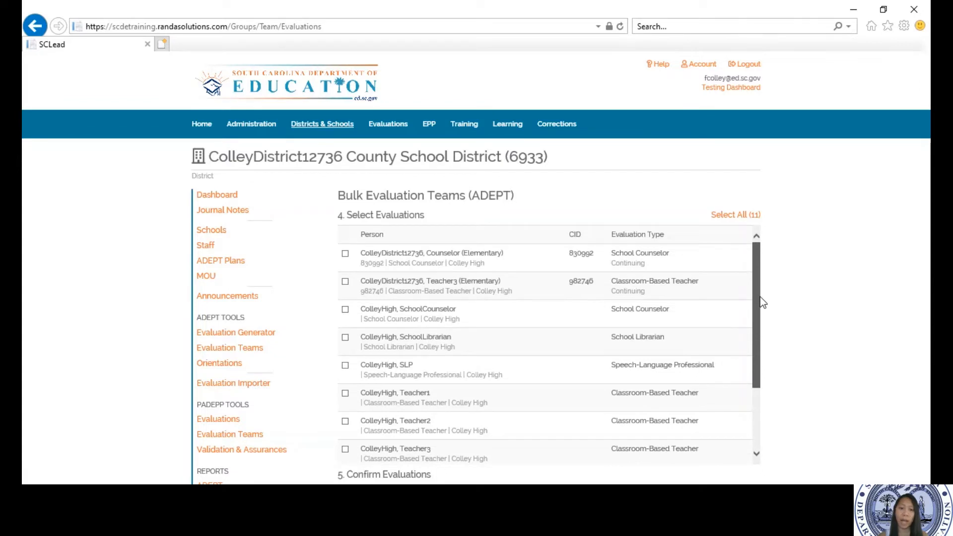
{"action": "left_click_drag", "start_coordinate": [767, 328], "coordinate": [783, 417]}
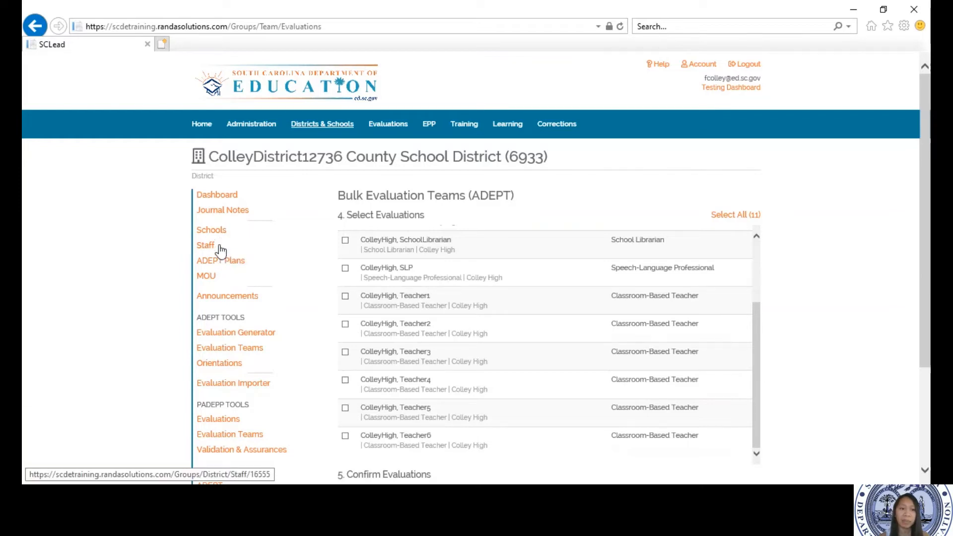
Restart the ADEPT Evaluation Teams search and search Colley Middle (321) for 2019-2020 with no educator filters.
{"action": "left_click", "coordinate": [250, 356]}
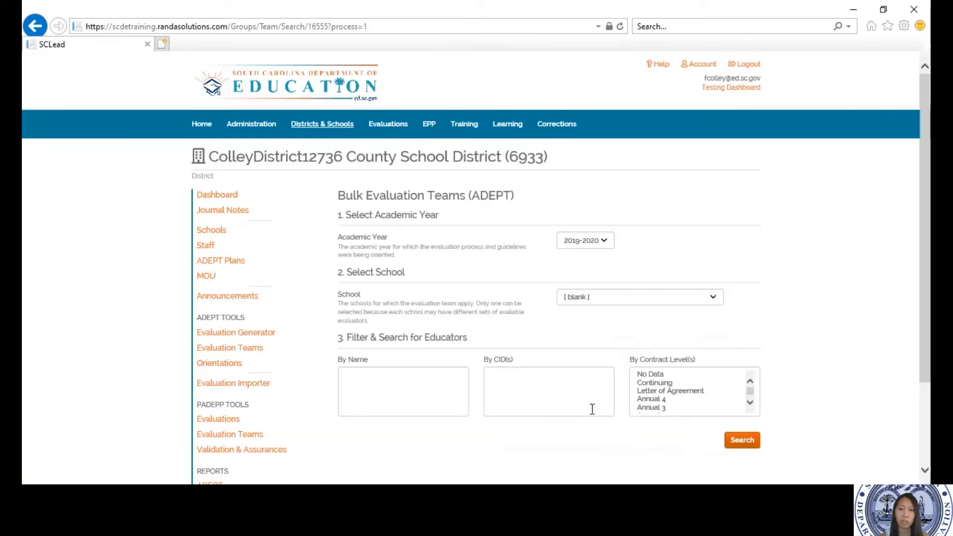
{"action": "left_click", "coordinate": [716, 299]}
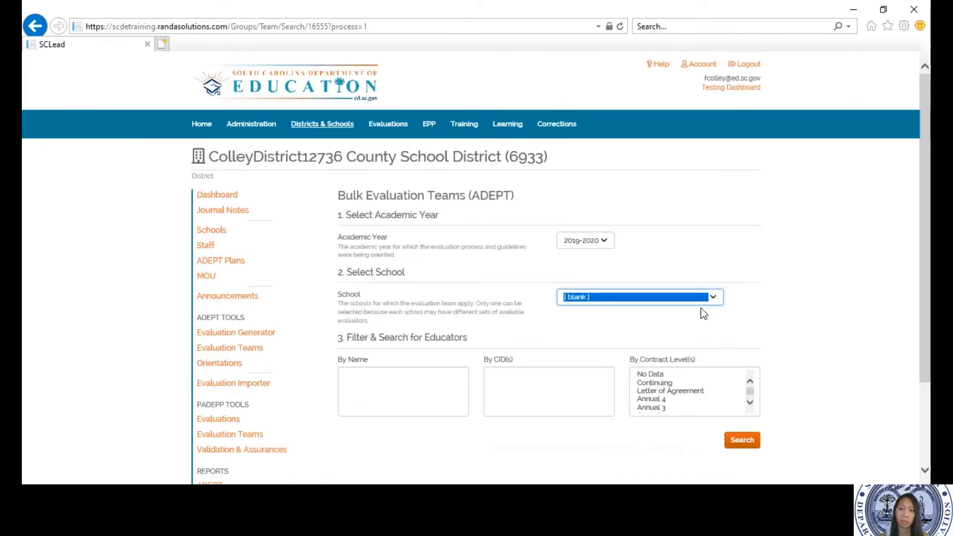
{"action": "key", "text": "Down"}
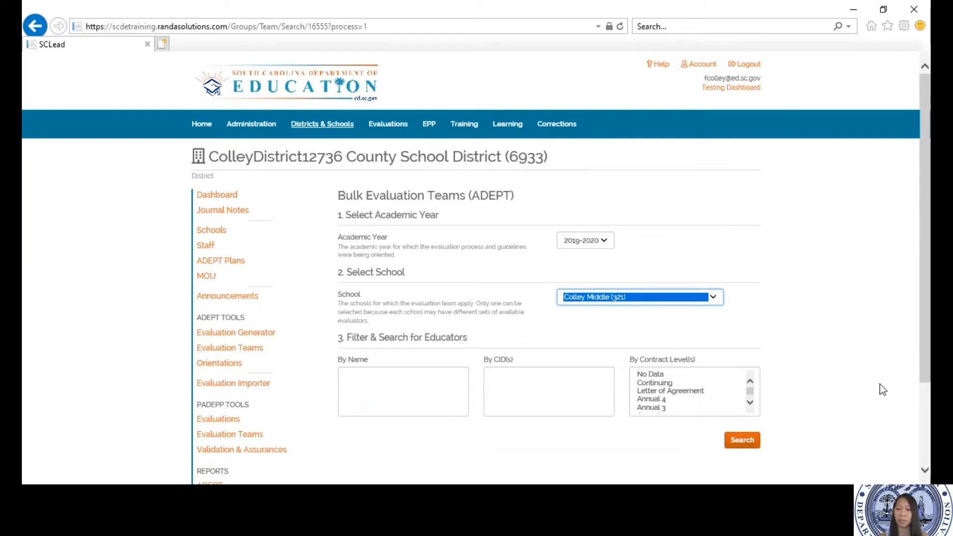
{"action": "left_click", "coordinate": [743, 440]}
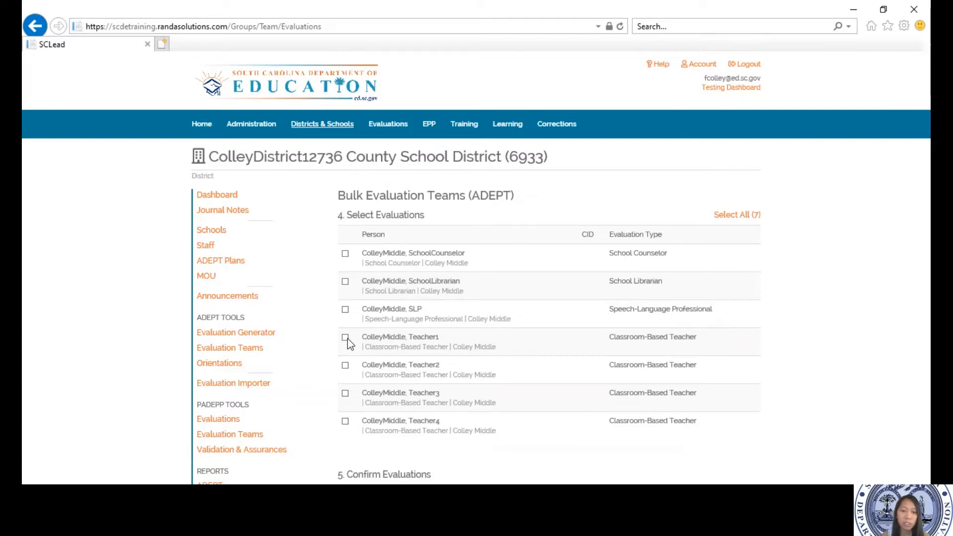
Select the evaluations of Colley Middle's Teacher1, Teacher2 and Teacher3 and confirm them for bulk team assignment.
{"action": "left_click", "coordinate": [345, 365]}
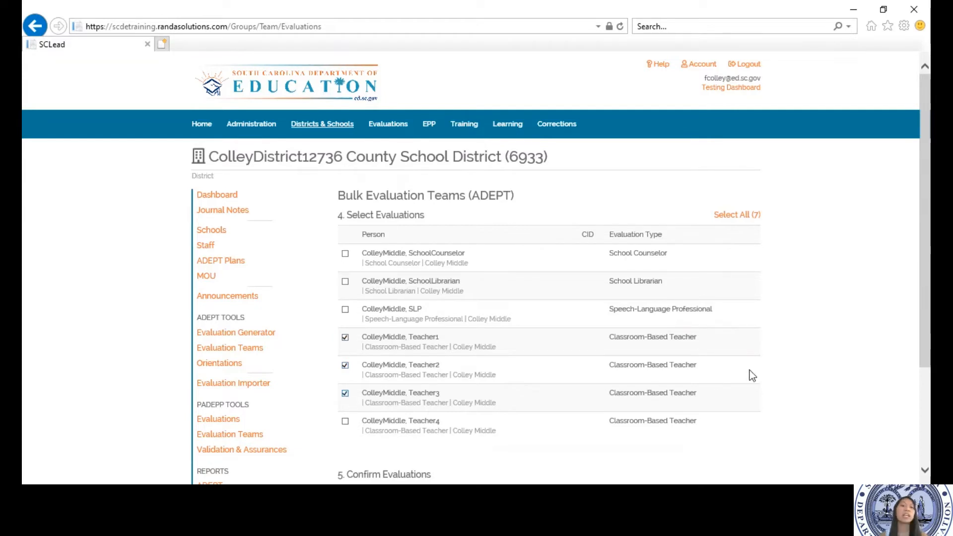
{"action": "left_click_drag", "start_coordinate": [924, 244], "coordinate": [929, 325]}
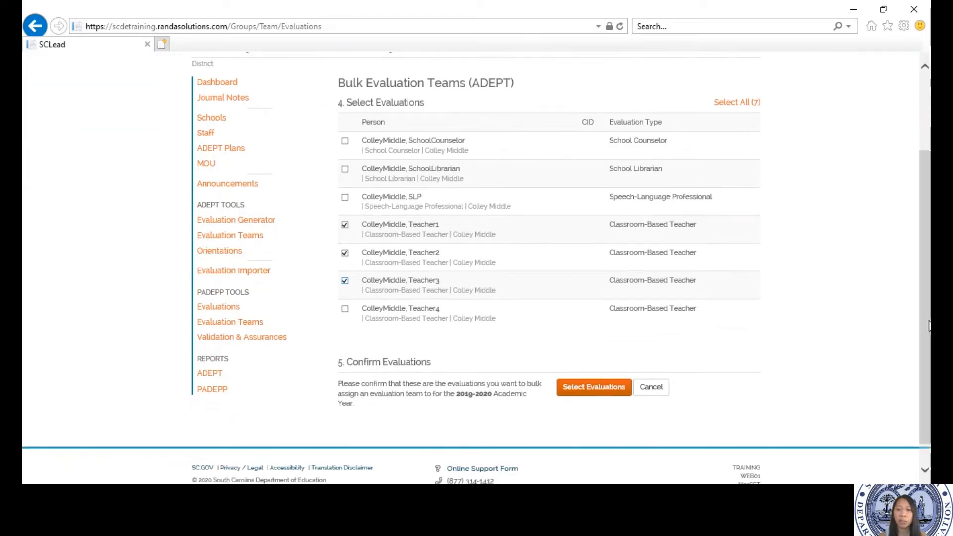
{"action": "left_click", "coordinate": [591, 392]}
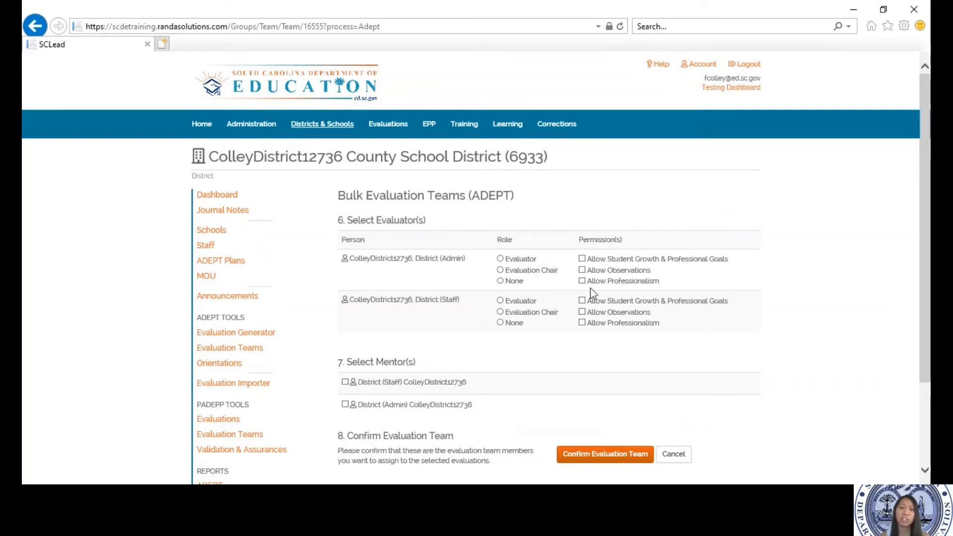
Make District (Admin) an Evaluator with Allow Observations and District (Staff) a mentor, confirm the evaluation team, and review the selections.
{"action": "left_click", "coordinate": [500, 258]}
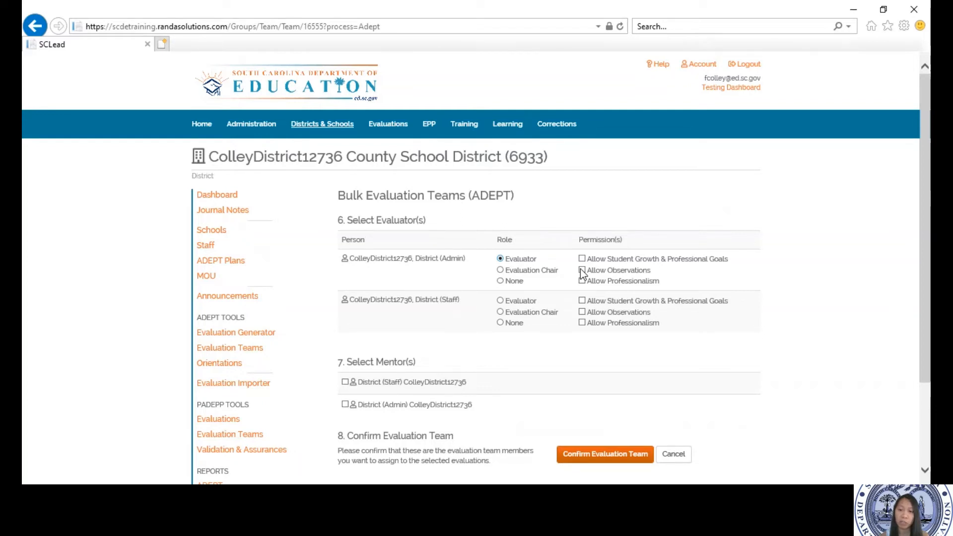
{"action": "left_click", "coordinate": [581, 271]}
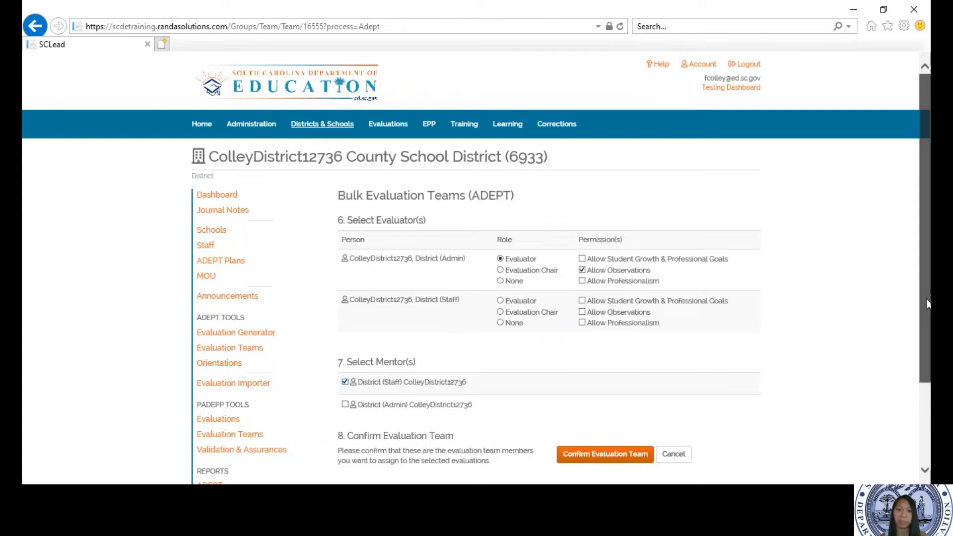
{"action": "scroll", "coordinate": [924, 298], "scroll_direction": "down", "scroll_amount": 3}
{"action": "left_click_drag", "start_coordinate": [929, 366], "coordinate": [929, 385]}
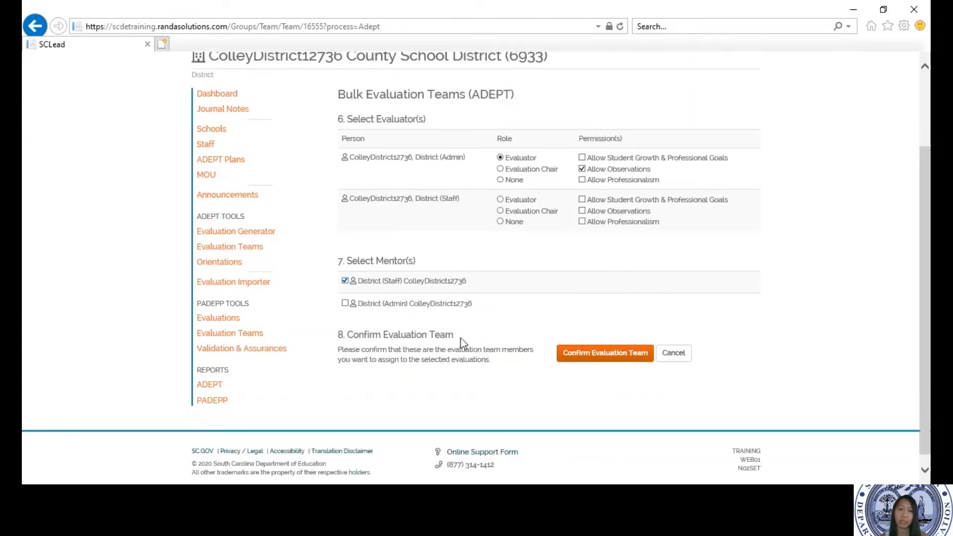
{"action": "left_click", "coordinate": [344, 281]}
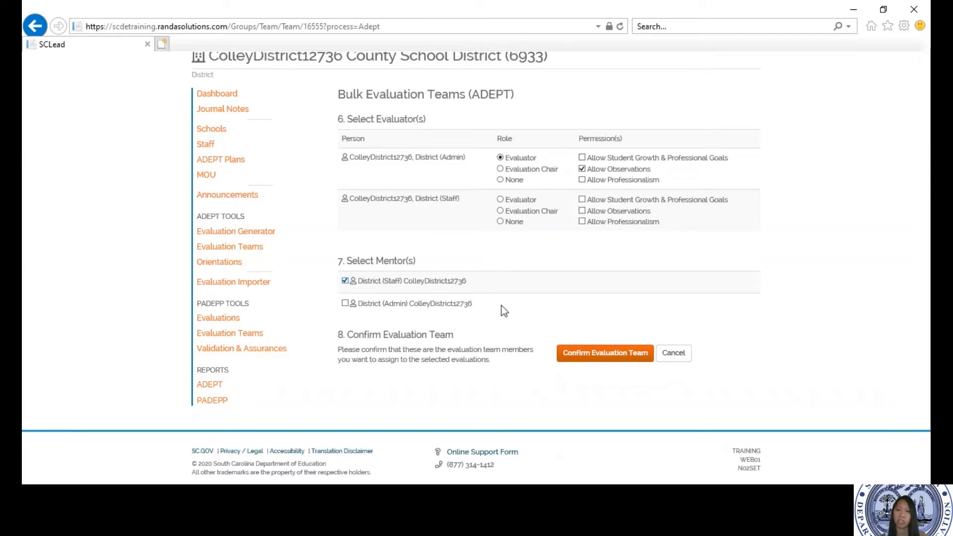
{"action": "left_click", "coordinate": [597, 356]}
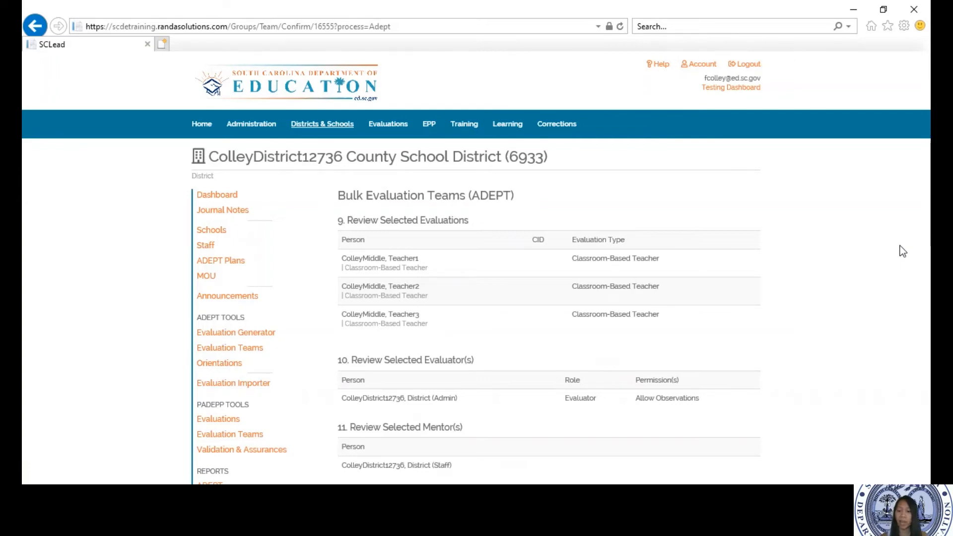
{"action": "scroll", "coordinate": [902, 251], "scroll_direction": "down", "scroll_amount": 1}
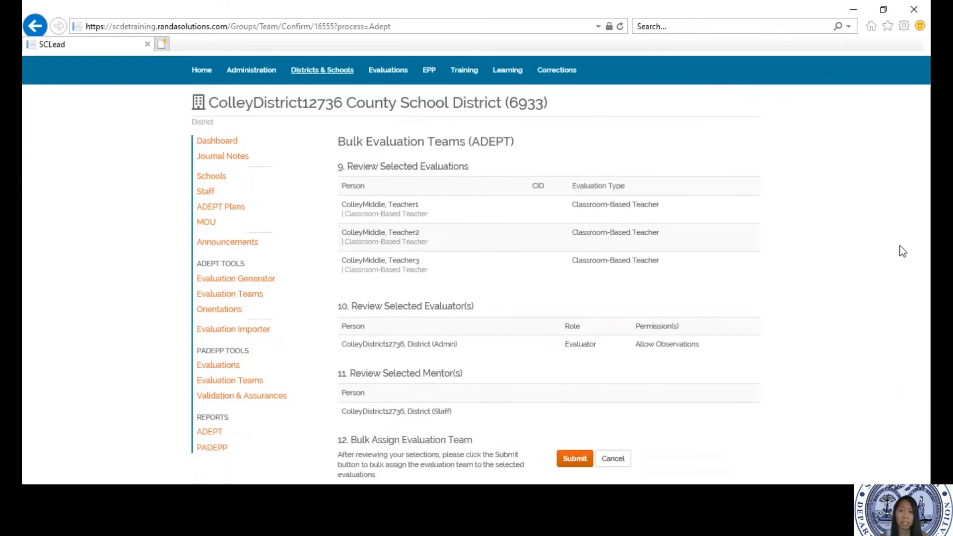
Submit the reviewed bulk evaluation team assignment for the three Colley Middle teachers.
{"action": "scroll", "coordinate": [900, 246], "scroll_direction": "down", "scroll_amount": 1}
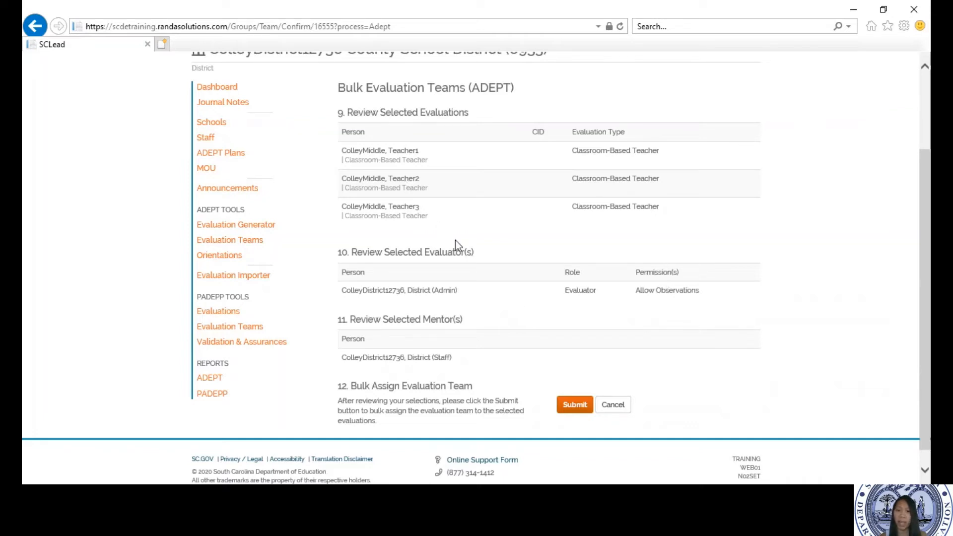
{"action": "left_click", "coordinate": [575, 402]}
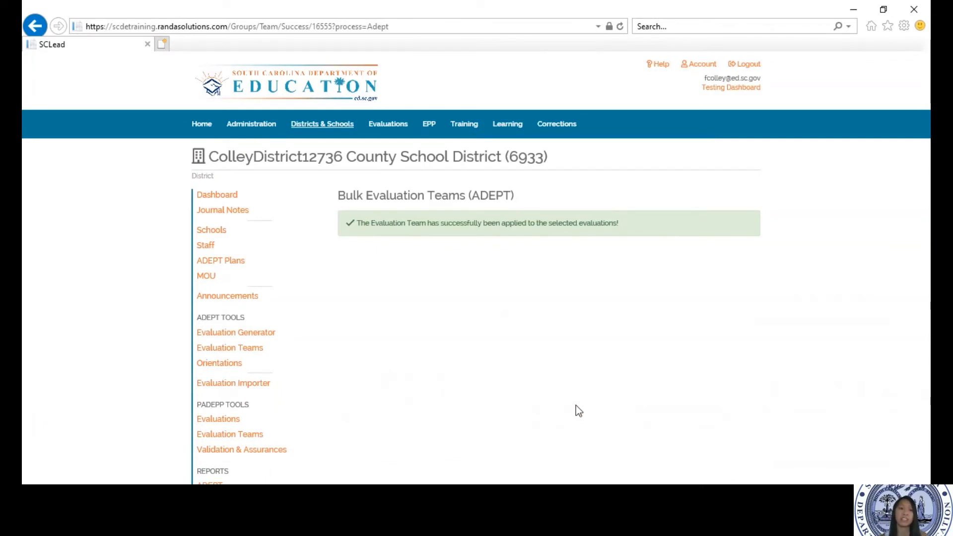
Go to Colley High's school dashboard and search its ADEPT Evaluation Teams tool for 2019-2020 with no educator filters.
{"action": "left_click", "coordinate": [220, 233]}
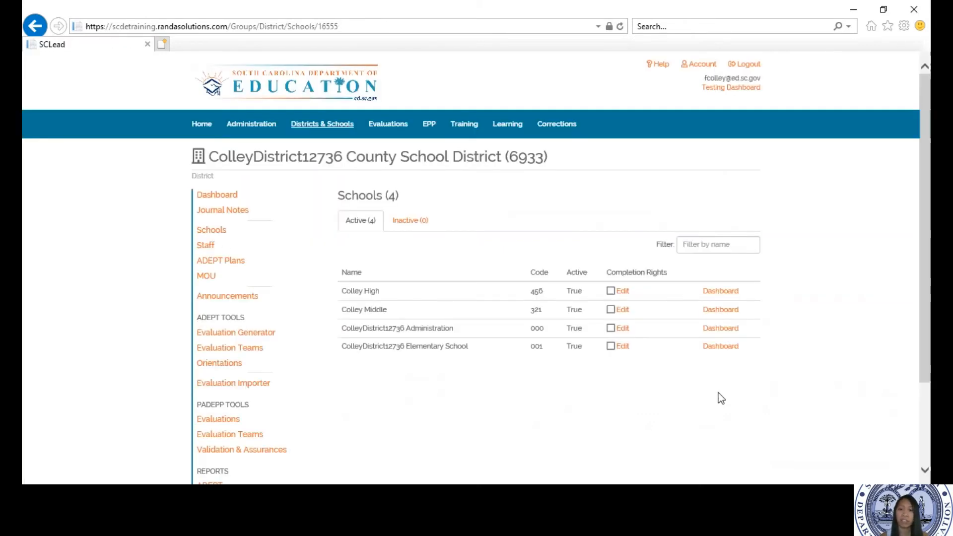
{"action": "left_click", "coordinate": [732, 293]}
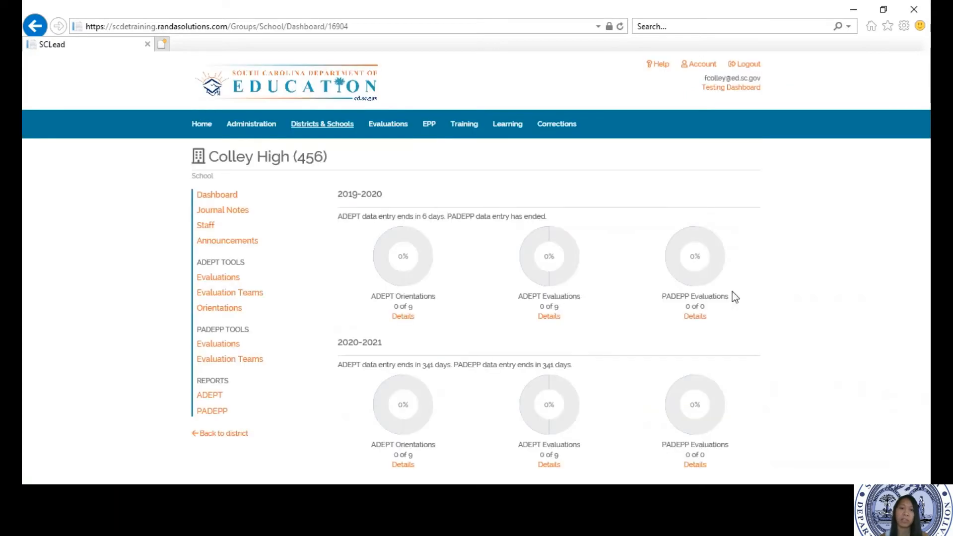
{"action": "left_click", "coordinate": [226, 297]}
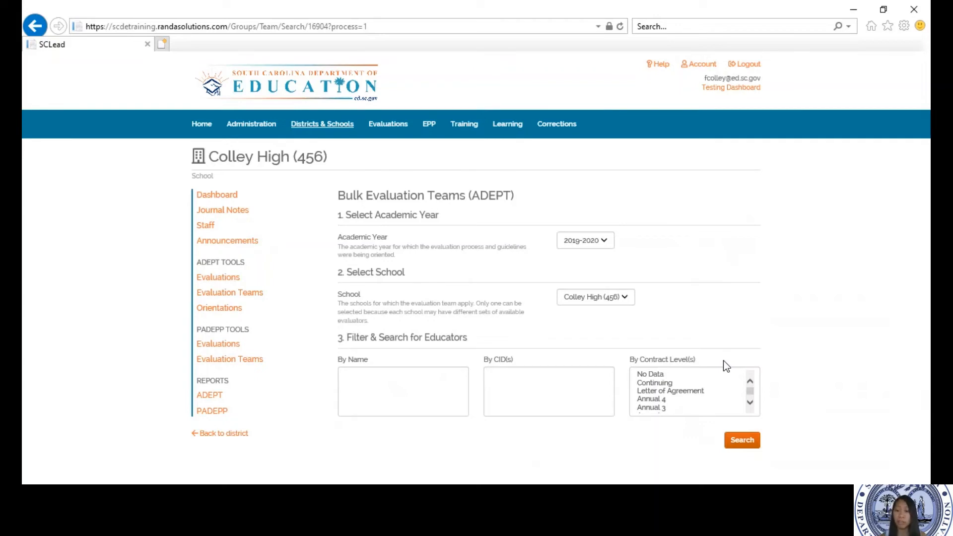
{"action": "left_click", "coordinate": [742, 440]}
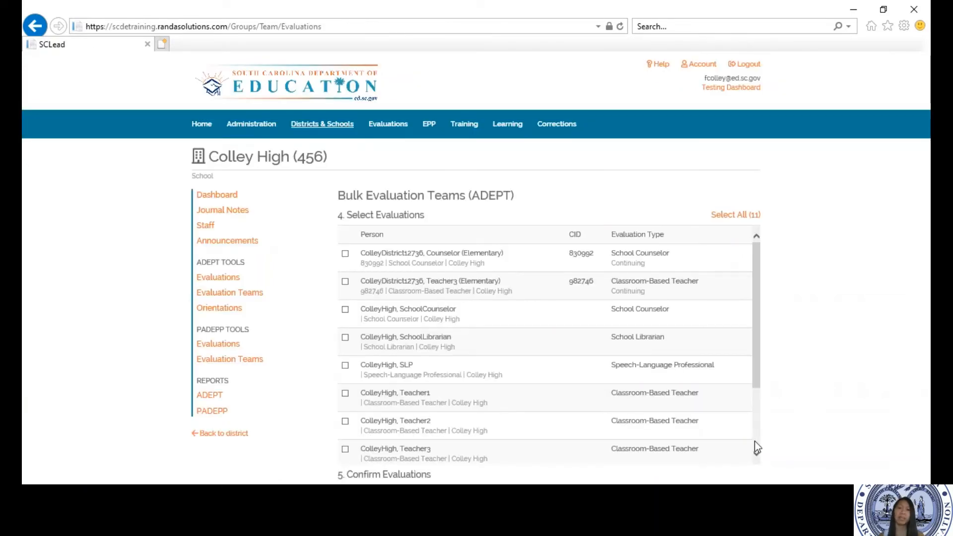
Select the evaluations of Colley High's Teacher1, Teacher4 and Teacher6 and confirm them for bulk team assignment.
{"action": "left_click_drag", "start_coordinate": [754, 314], "coordinate": [756, 372]}
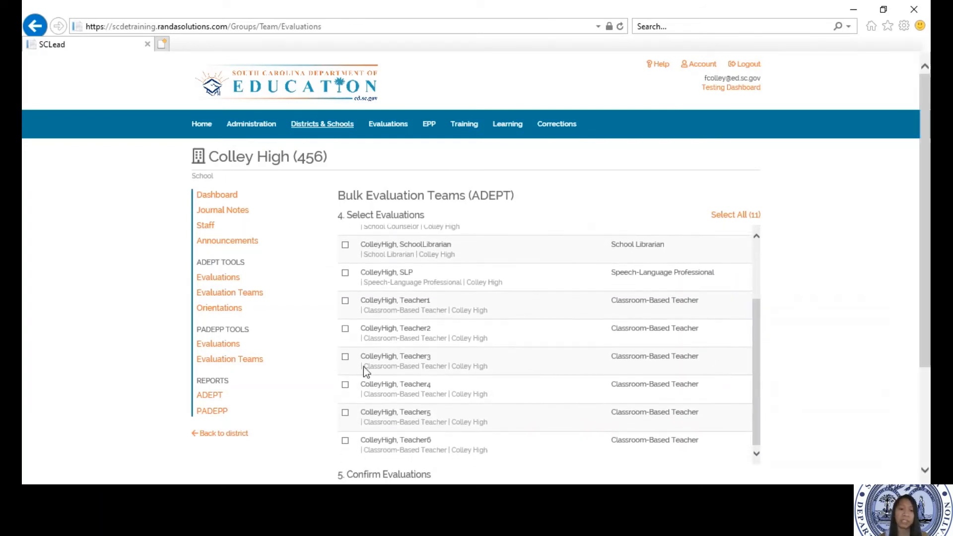
{"action": "left_click", "coordinate": [346, 302]}
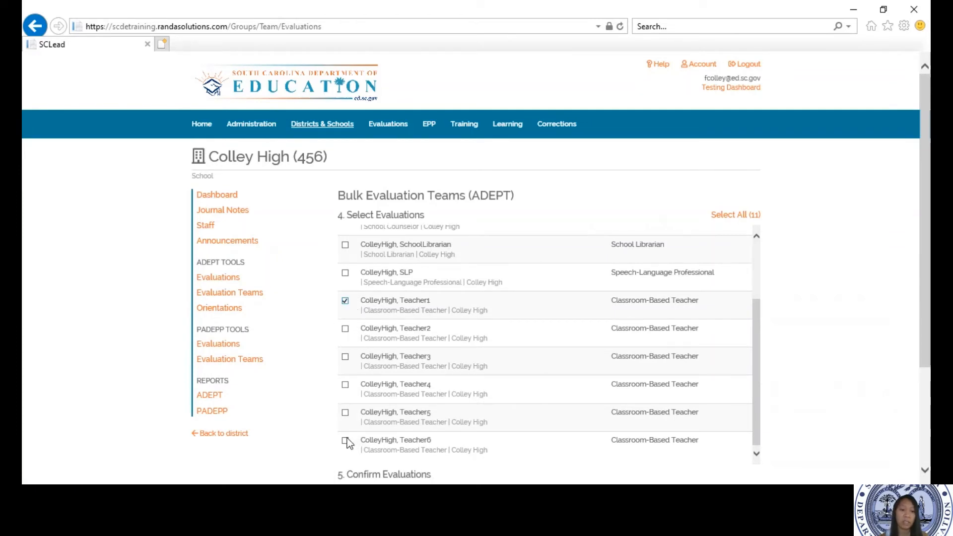
{"action": "left_click", "coordinate": [345, 386]}
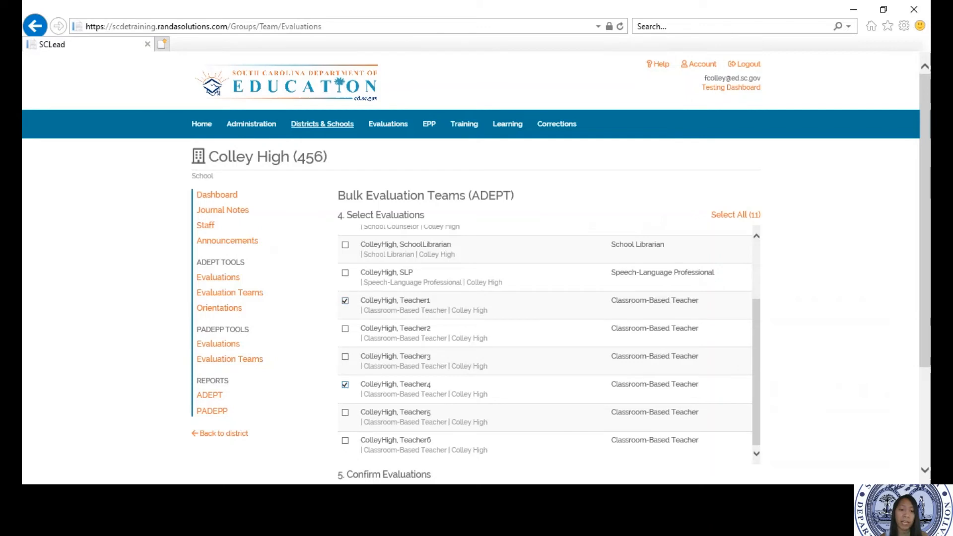
{"action": "left_click", "coordinate": [346, 441]}
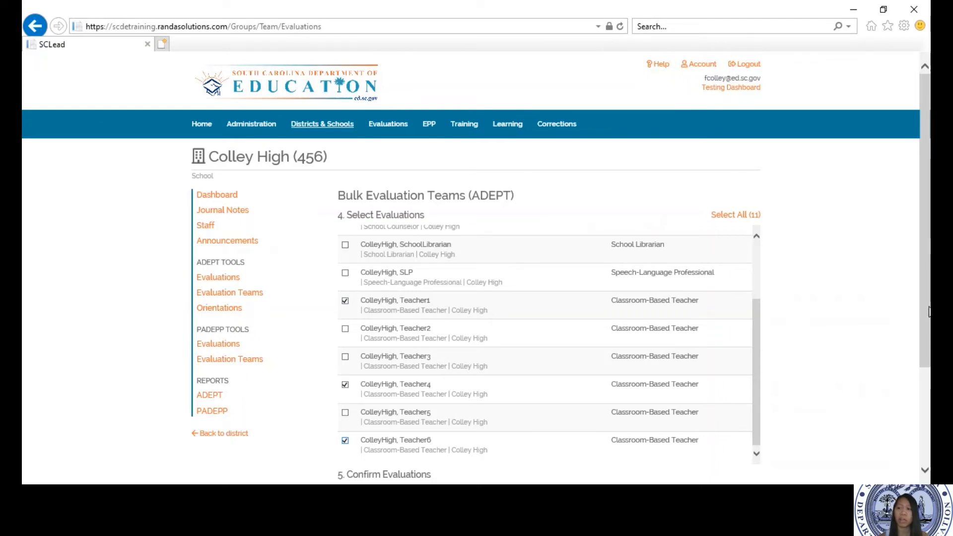
{"action": "left_click_drag", "start_coordinate": [929, 312], "coordinate": [929, 387]}
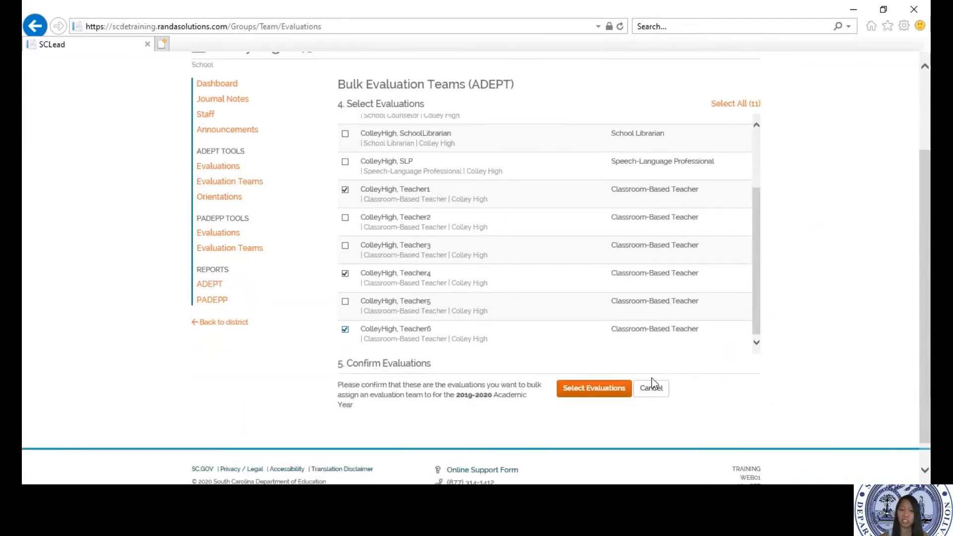
{"action": "left_click", "coordinate": [584, 394]}
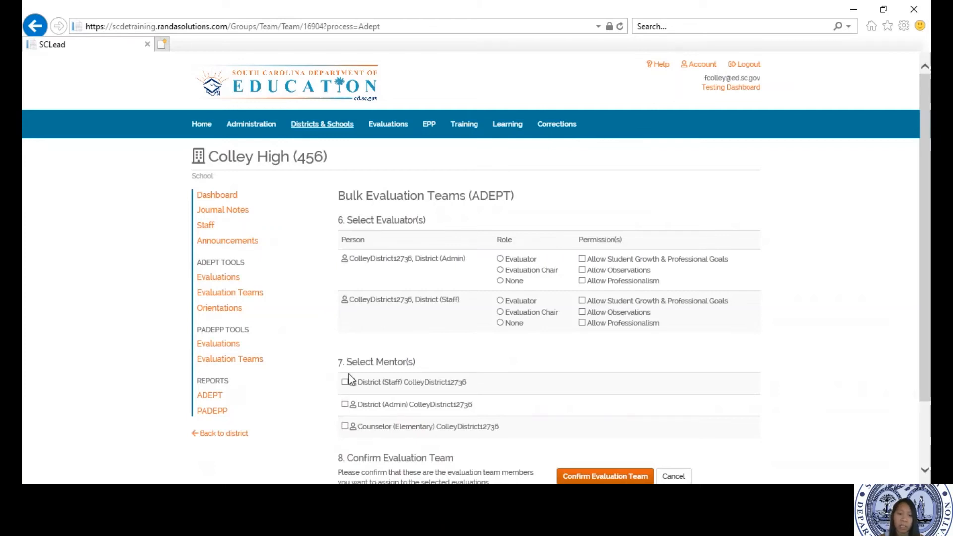
Make District (Admin) the mentor and District (Staff) an Evaluator with Allow Observations and Allow Professionalism, and confirm the evaluation team.
{"action": "left_click", "coordinate": [345, 405]}
{"action": "left_click", "coordinate": [501, 301]}
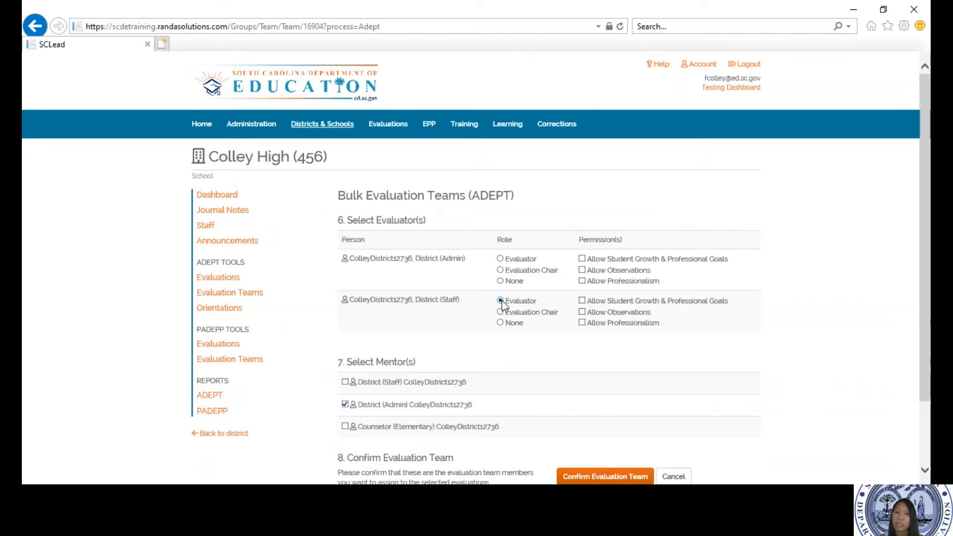
{"action": "left_click", "coordinate": [583, 313]}
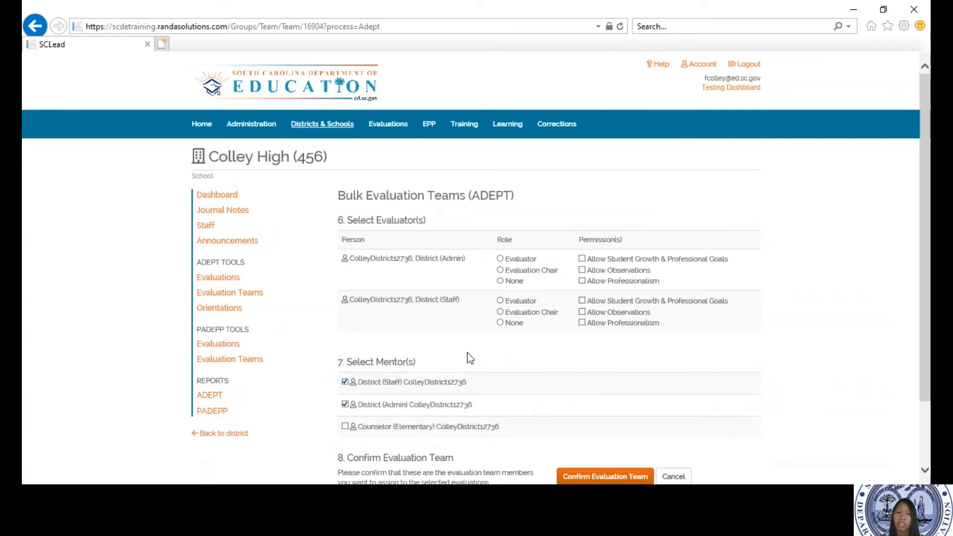
{"action": "left_click", "coordinate": [345, 383]}
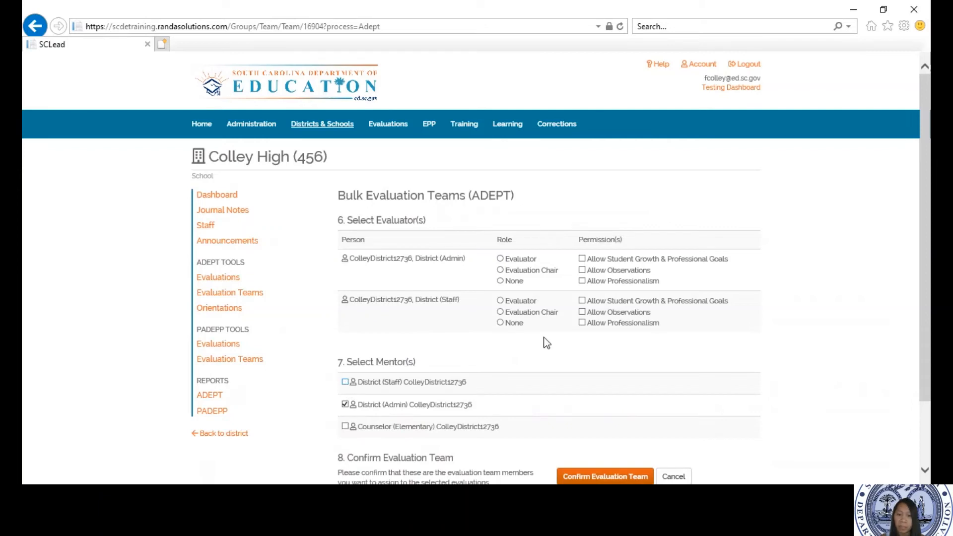
{"action": "left_click", "coordinate": [500, 301]}
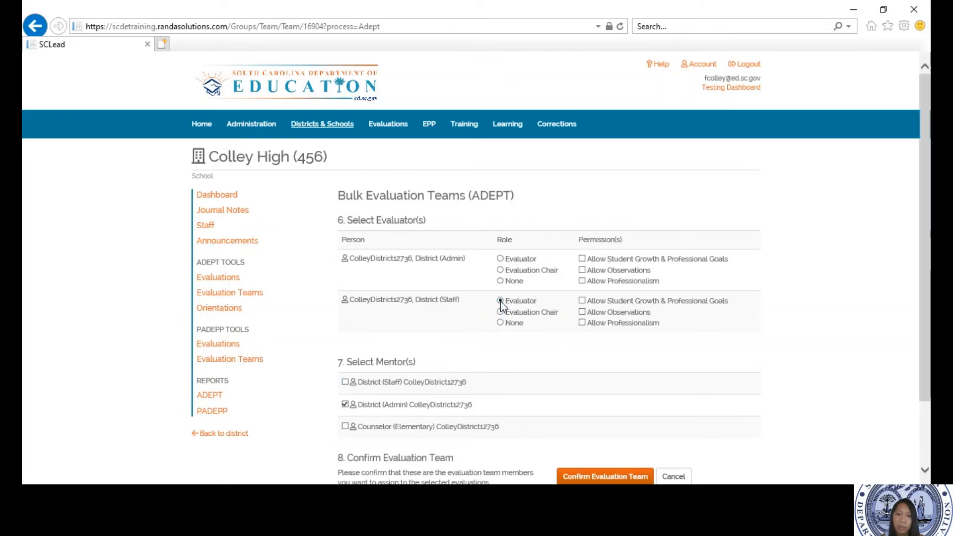
{"action": "left_click", "coordinate": [581, 312]}
{"action": "scroll", "coordinate": [924, 278], "scroll_direction": "down", "scroll_amount": 3}
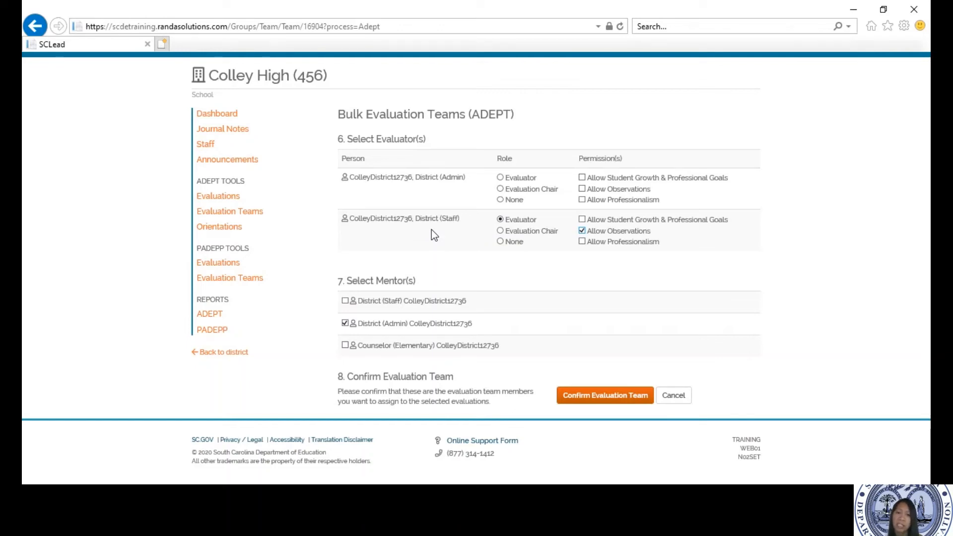
{"action": "left_click", "coordinate": [582, 244]}
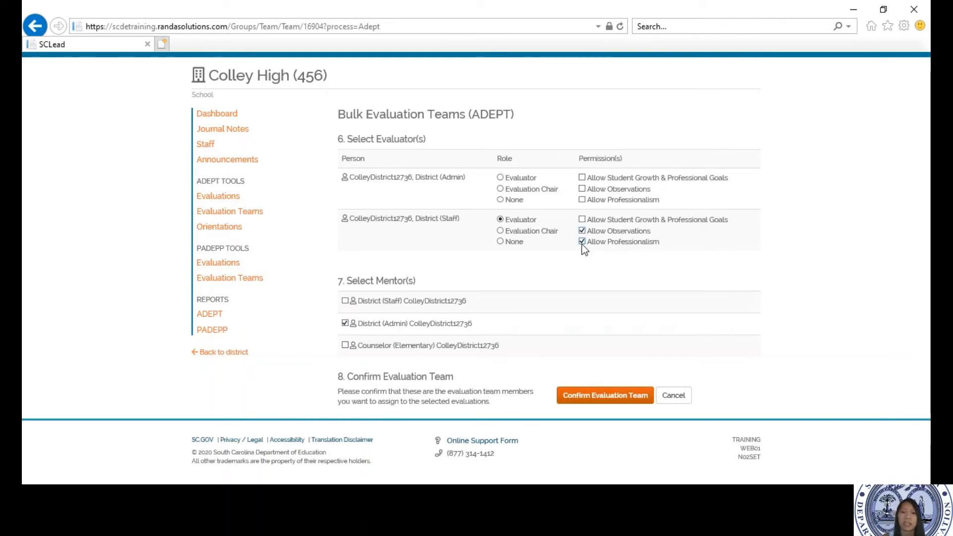
{"action": "left_click", "coordinate": [610, 404]}
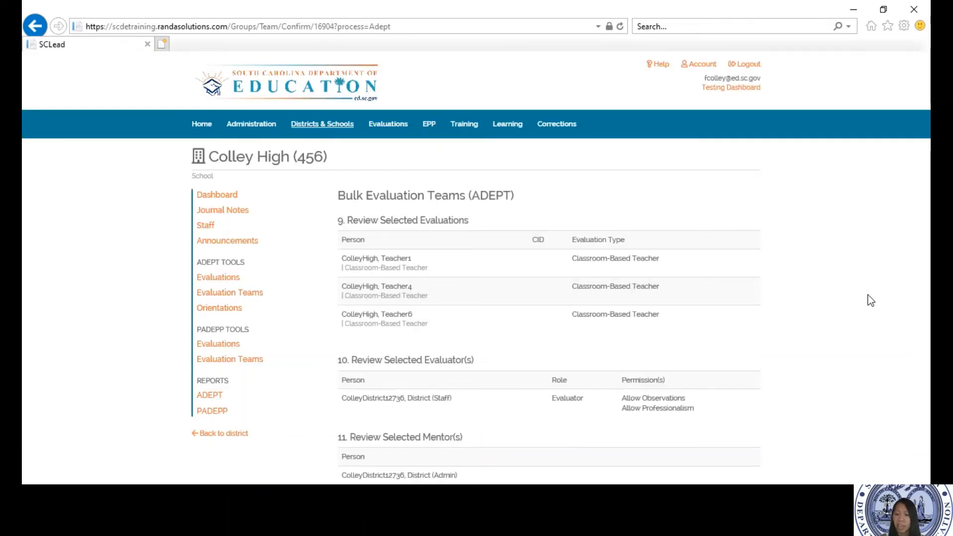
Review the selected evaluations, evaluator and mentor for Colley High and submit the bulk team assignment.
{"action": "scroll", "coordinate": [870, 300], "scroll_direction": "down", "scroll_amount": 2}
{"action": "scroll", "coordinate": [868, 295], "scroll_direction": "down", "scroll_amount": 2}
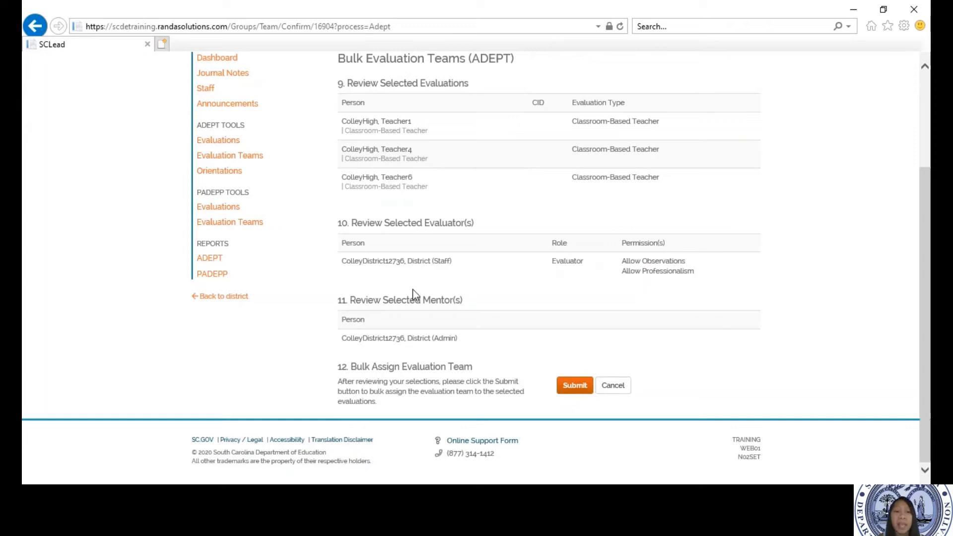
{"action": "left_click", "coordinate": [574, 386]}
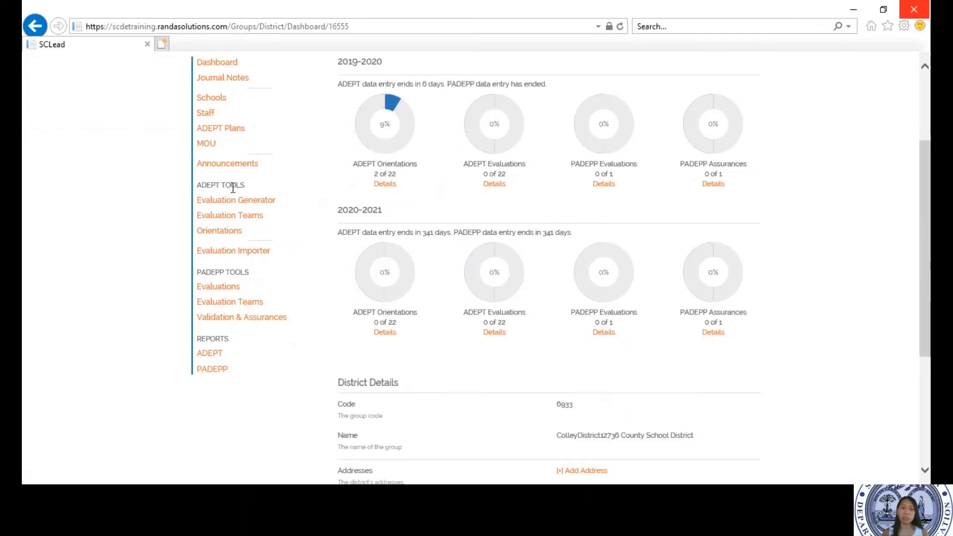
Open the district's ADEPT Orientations tool and search for educators in 2019-2020 across all schools with no filters.
{"action": "left_click", "coordinate": [205, 238]}
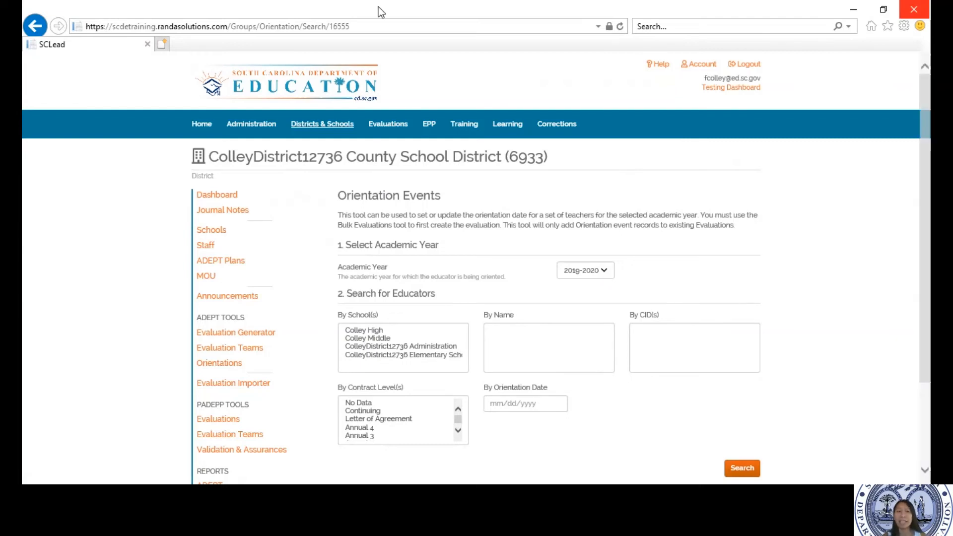
{"action": "left_click", "coordinate": [606, 271]}
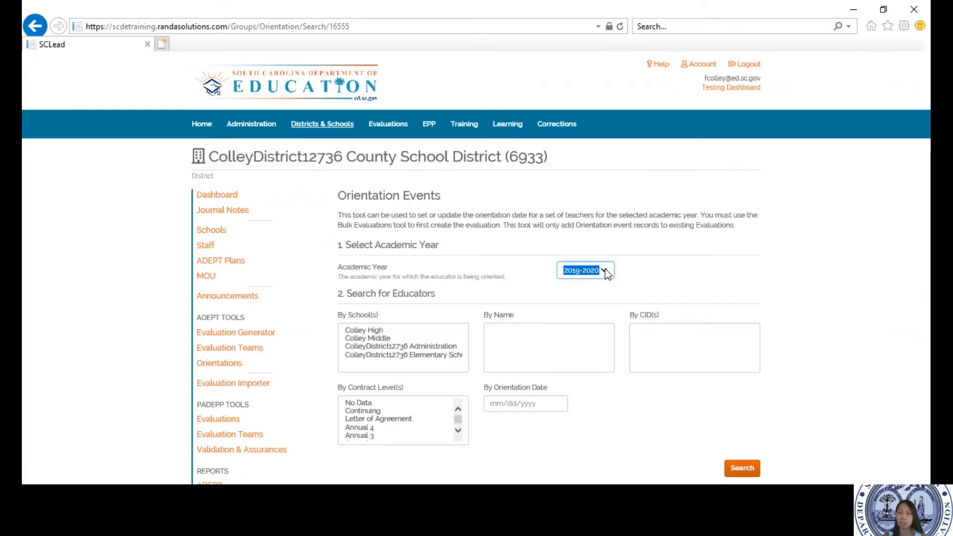
{"action": "left_click", "coordinate": [657, 280]}
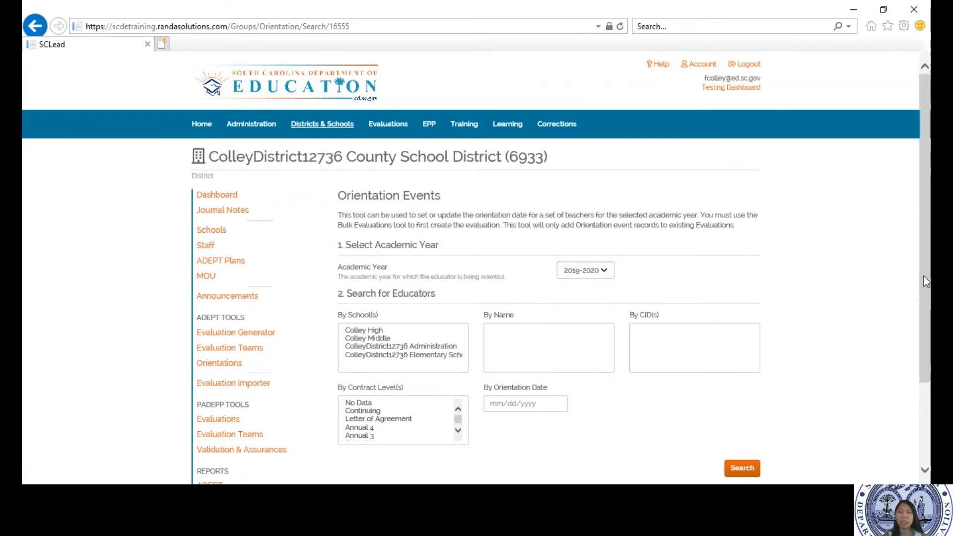
{"action": "left_click_drag", "start_coordinate": [924, 278], "coordinate": [915, 328]}
{"action": "left_click", "coordinate": [383, 267]}
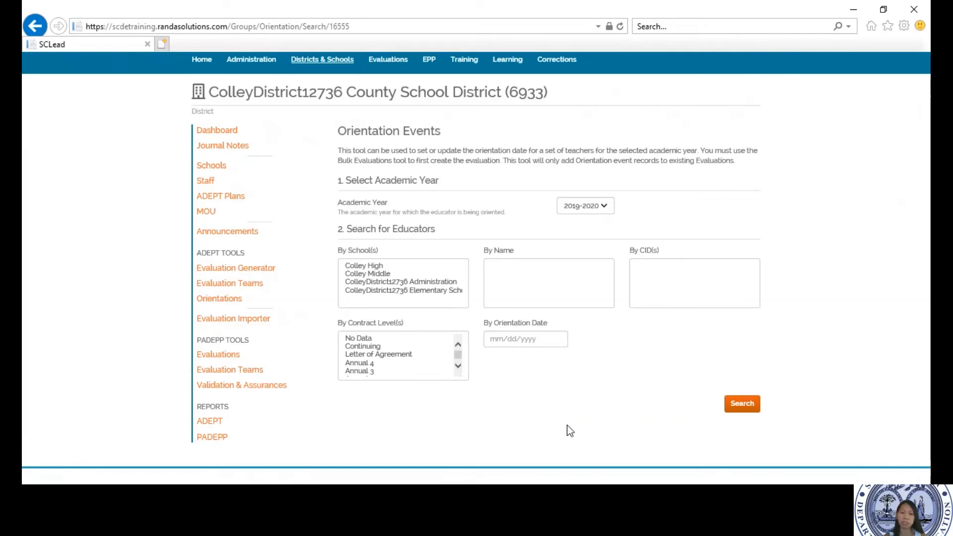
{"action": "left_click", "coordinate": [739, 410]}
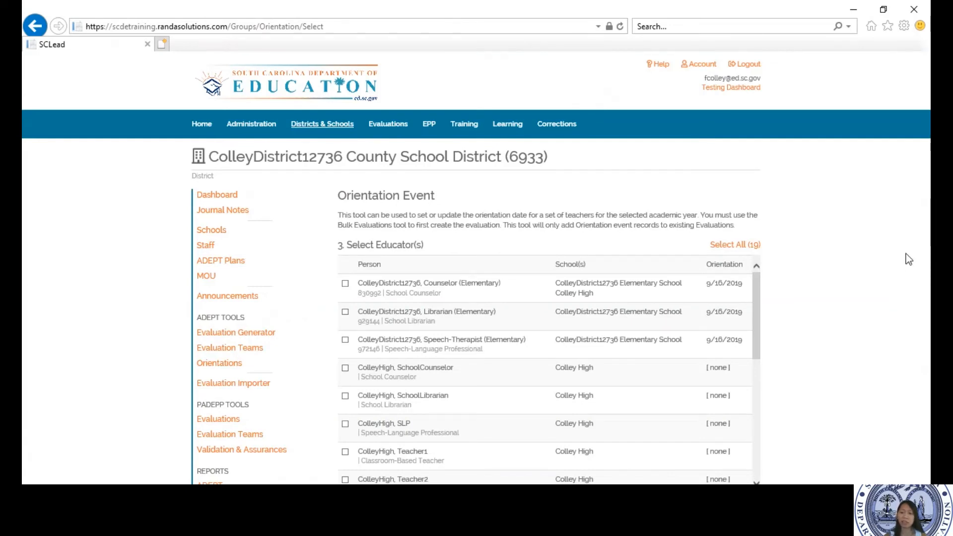
Select all listed educators, set the orientation date to 07/31/2020, and cancel the orientation event without submitting it.
{"action": "scroll", "coordinate": [907, 254], "scroll_direction": "down", "scroll_amount": 1}
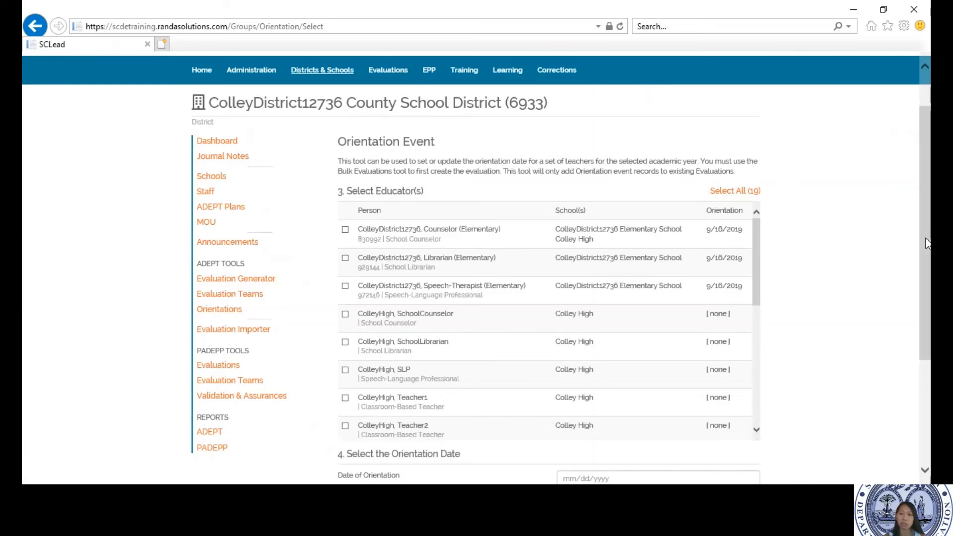
{"action": "left_click_drag", "start_coordinate": [926, 244], "coordinate": [924, 300]}
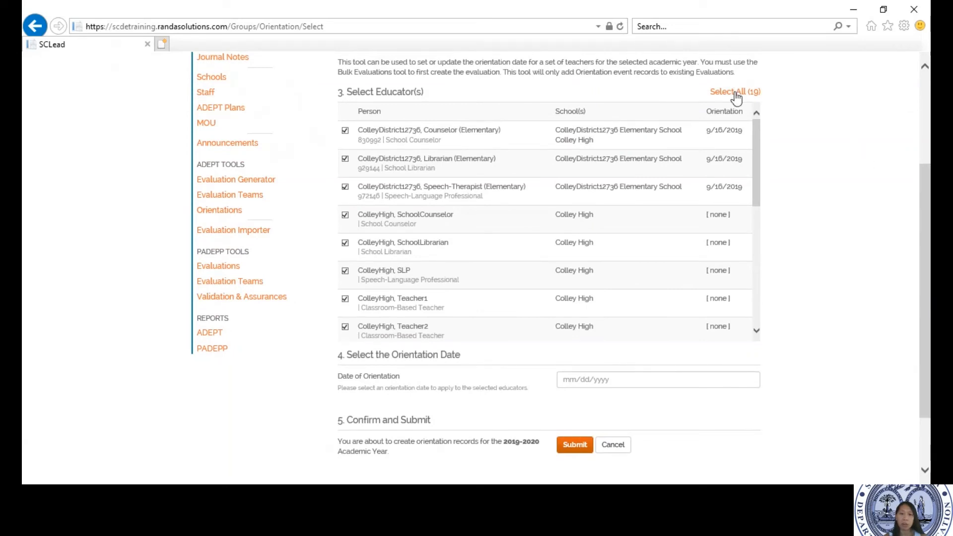
{"action": "left_click", "coordinate": [621, 384]}
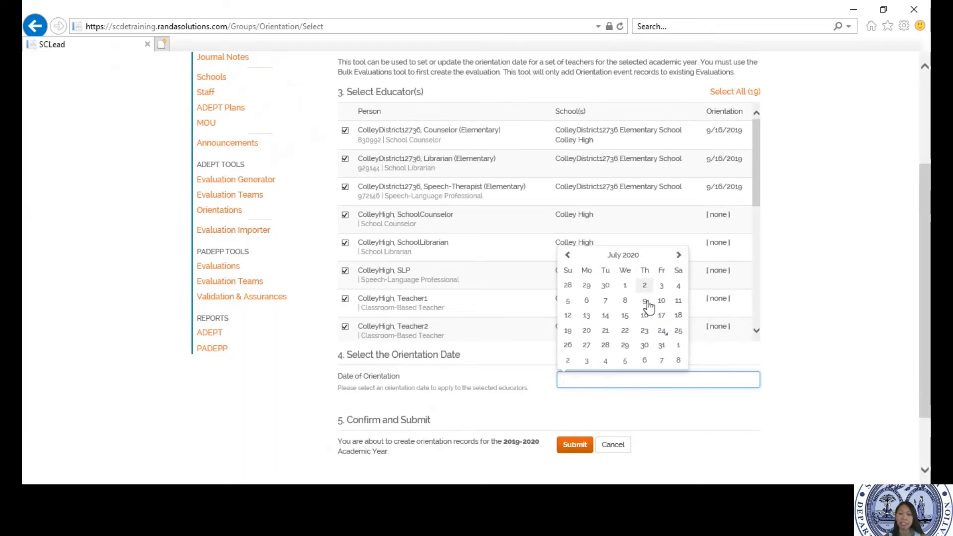
{"action": "left_click", "coordinate": [662, 345]}
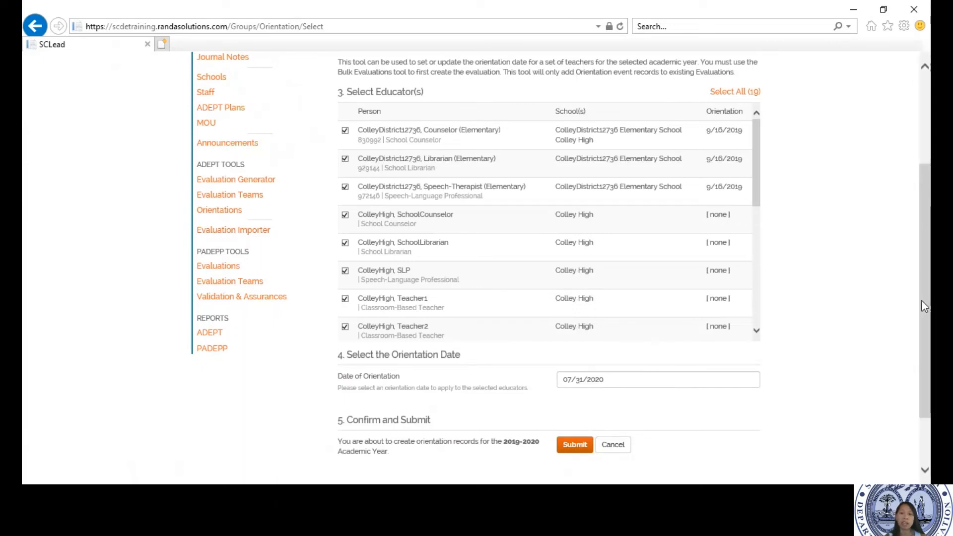
{"action": "right_click", "coordinate": [916, 230]}
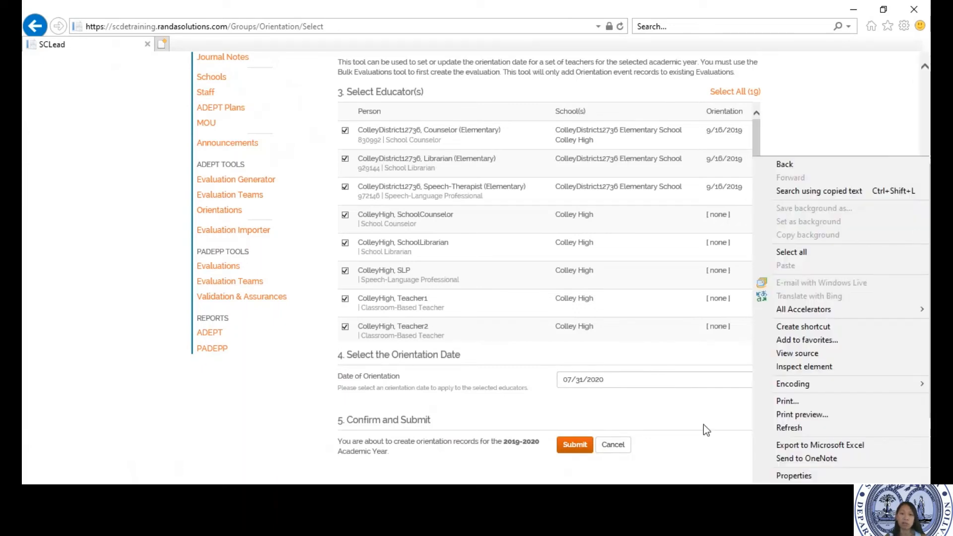
{"action": "left_click", "coordinate": [612, 446]}
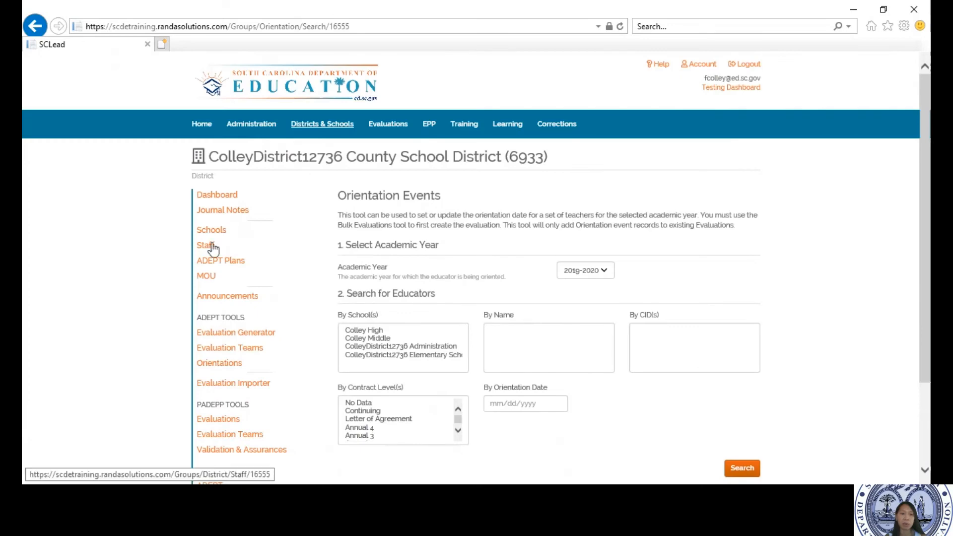
Open the ADEPT Orientations tool for Colley High and search for its educators in 2019-2020.
{"action": "left_click", "coordinate": [212, 231]}
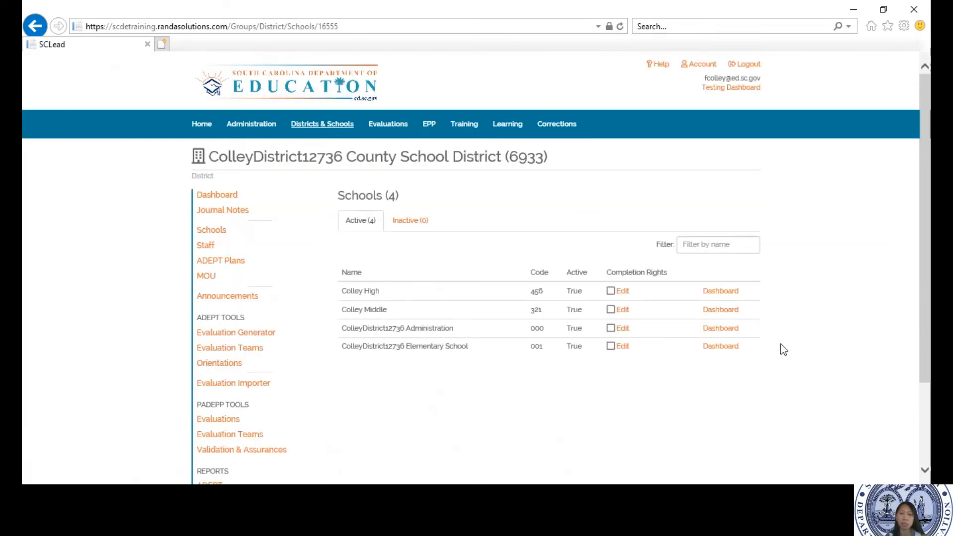
{"action": "left_click", "coordinate": [734, 292]}
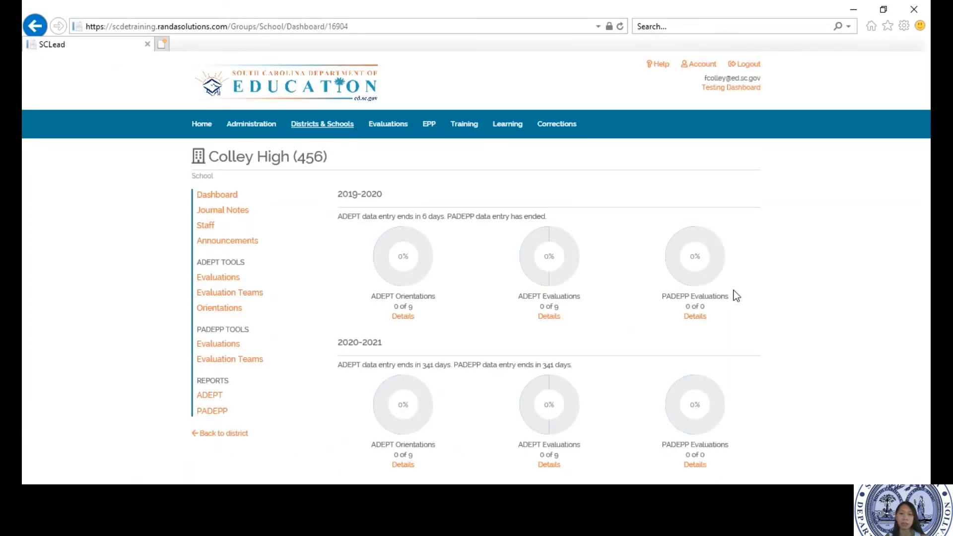
{"action": "left_click", "coordinate": [213, 313]}
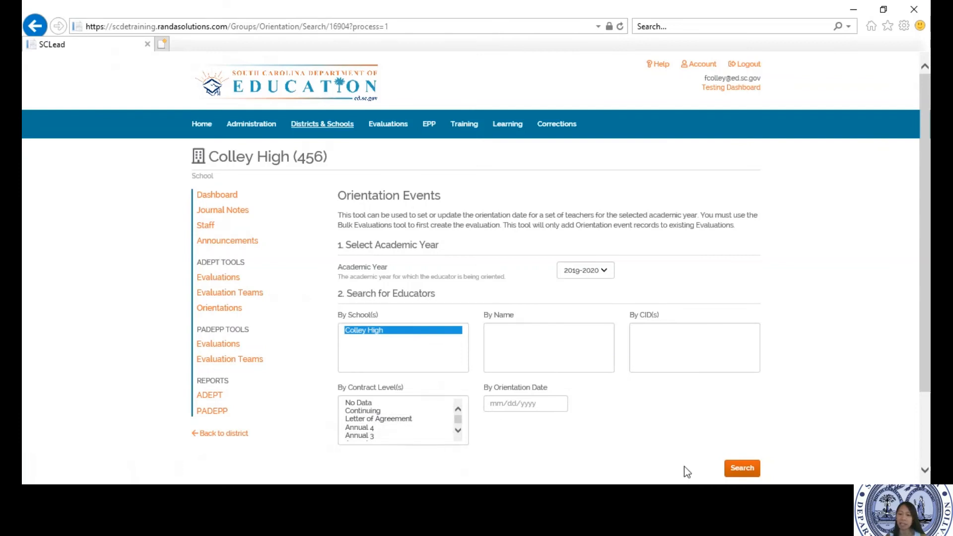
{"action": "left_click", "coordinate": [738, 468]}
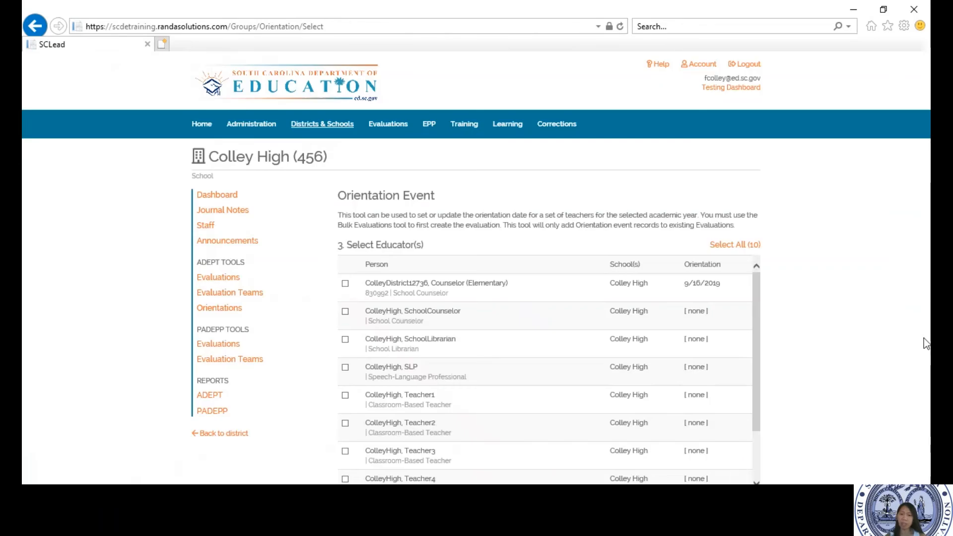
Select all listed Colley High educators and set the date of orientation to 07/31/2020.
{"action": "left_click_drag", "start_coordinate": [757, 291], "coordinate": [761, 267]}
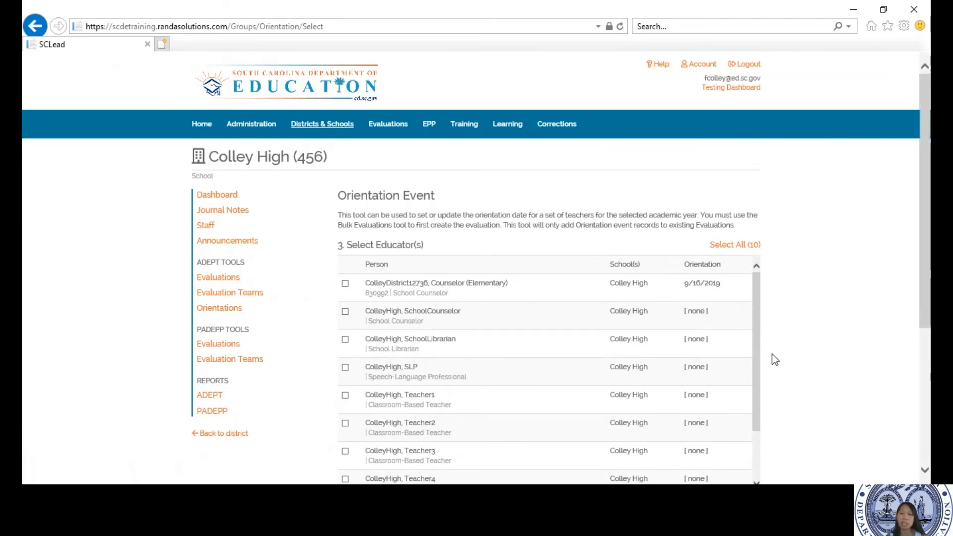
{"action": "left_click_drag", "start_coordinate": [763, 354], "coordinate": [760, 382]}
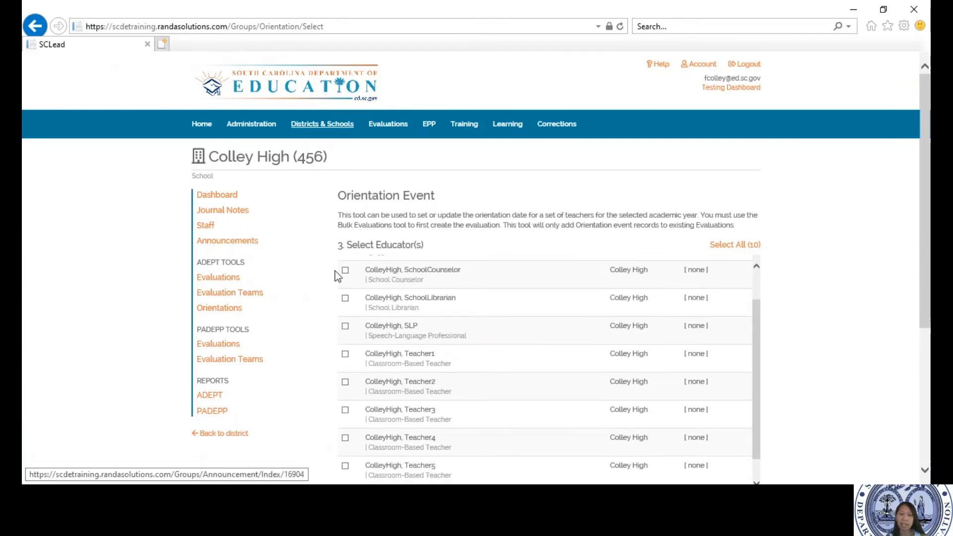
{"action": "left_click", "coordinate": [731, 255]}
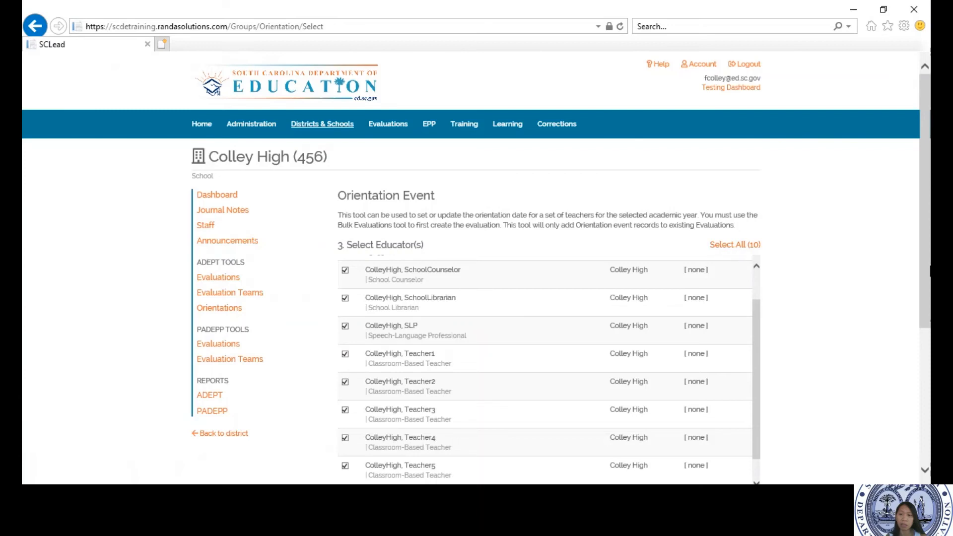
{"action": "left_click_drag", "start_coordinate": [927, 272], "coordinate": [927, 381]}
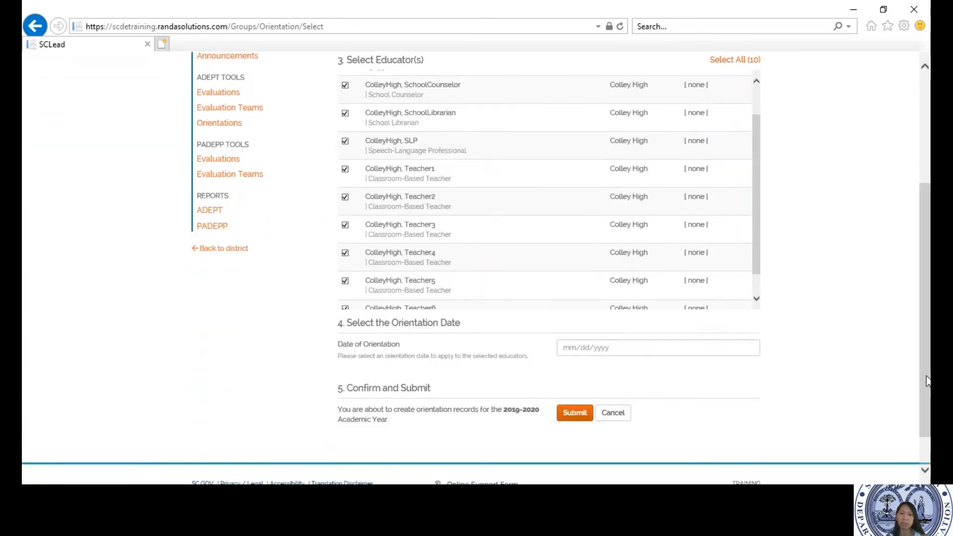
{"action": "left_click", "coordinate": [654, 347]}
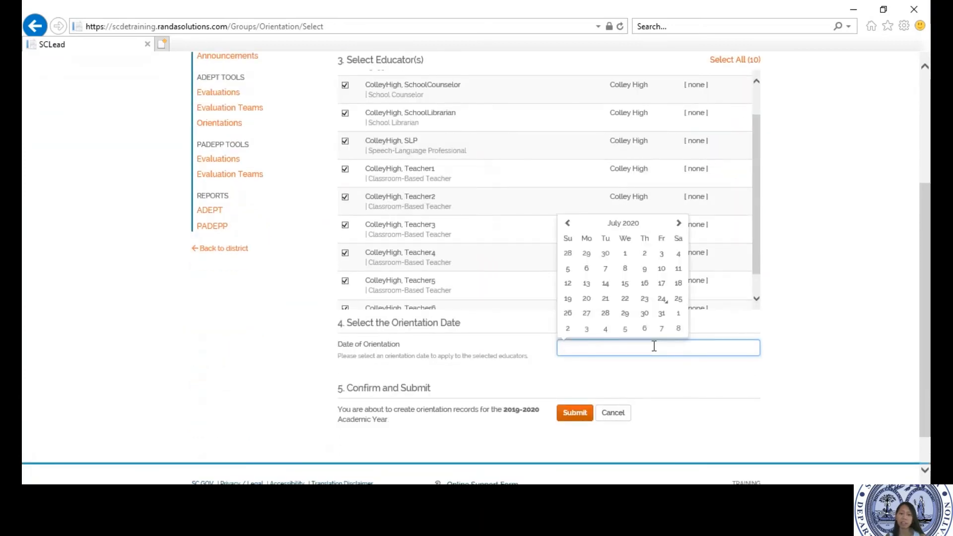
{"action": "left_click", "coordinate": [661, 315]}
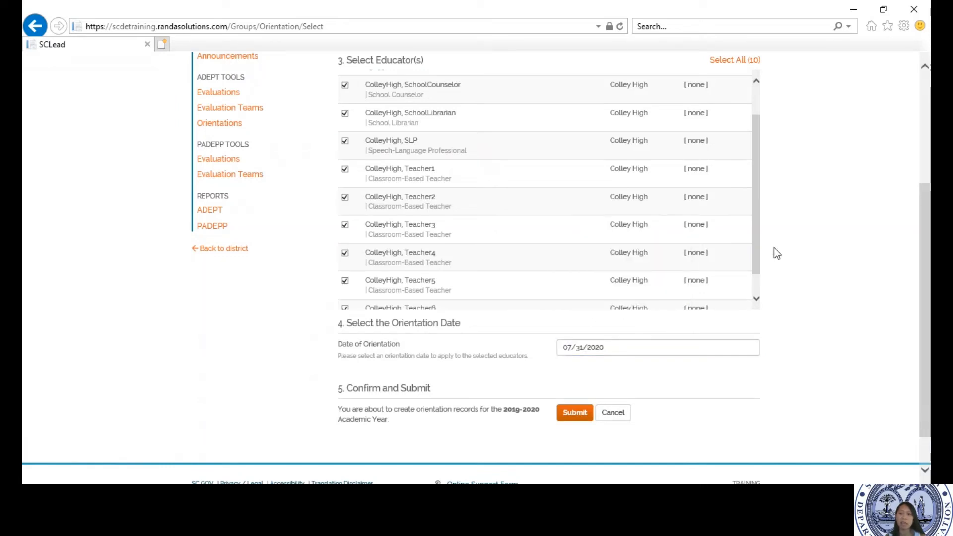
Exclude Teacher1 through Teacher6 and the ColleyDistrict12736 elementary counselor from the selection, and submit the orientation event for the remaining educators.
{"action": "left_click_drag", "start_coordinate": [756, 254], "coordinate": [760, 211]}
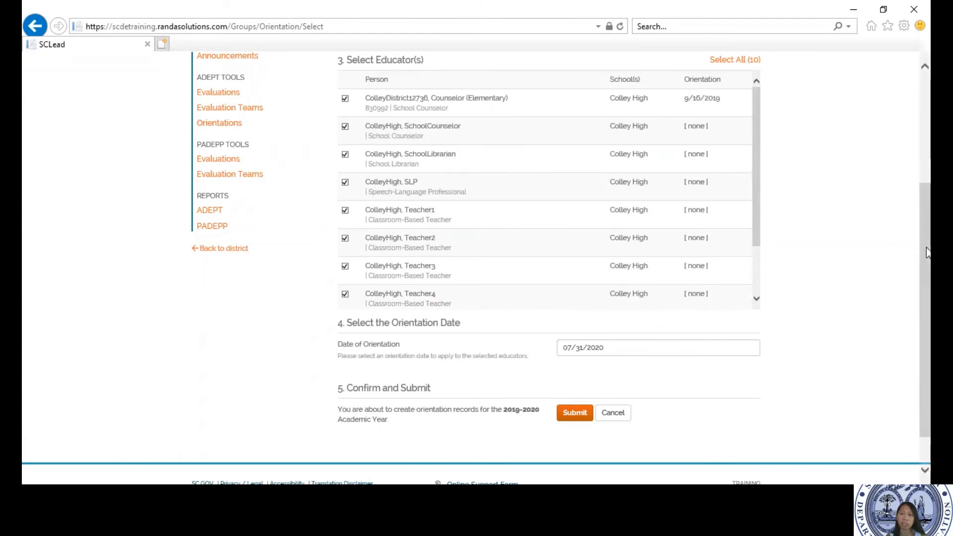
{"action": "left_click_drag", "start_coordinate": [926, 253], "coordinate": [930, 166]}
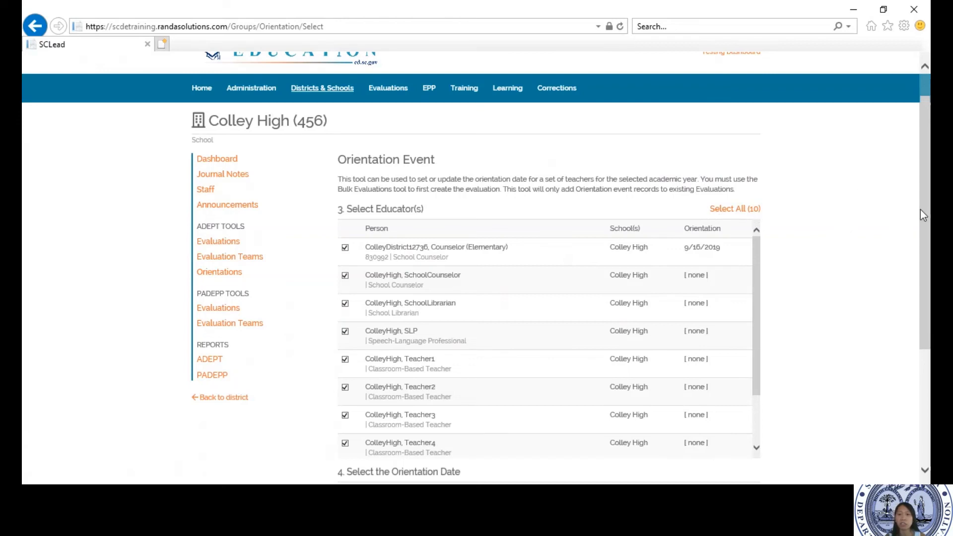
{"action": "left_click_drag", "start_coordinate": [926, 221], "coordinate": [916, 266]}
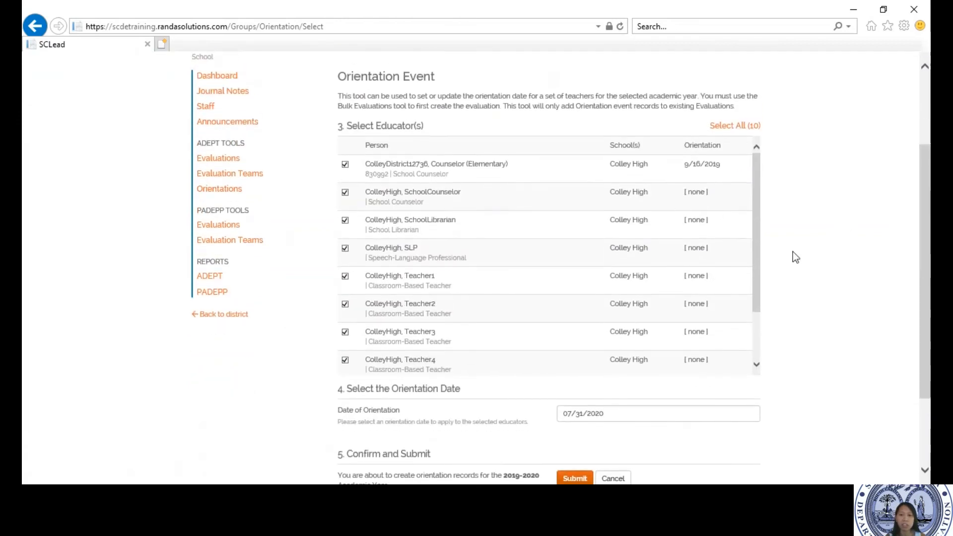
{"action": "left_click_drag", "start_coordinate": [755, 289], "coordinate": [755, 350]}
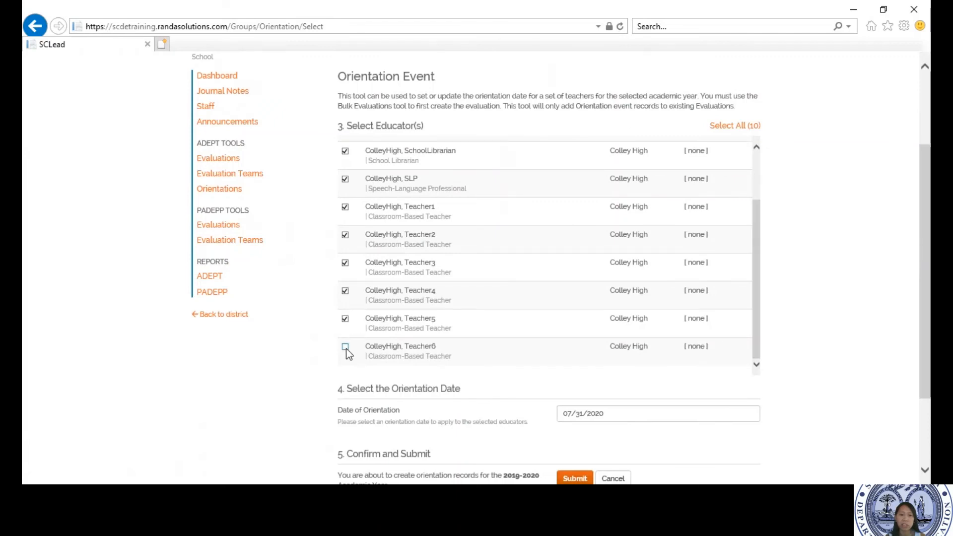
{"action": "left_click", "coordinate": [345, 320]}
{"action": "left_click", "coordinate": [344, 264]}
{"action": "left_click", "coordinate": [346, 236]}
{"action": "left_click", "coordinate": [345, 207]}
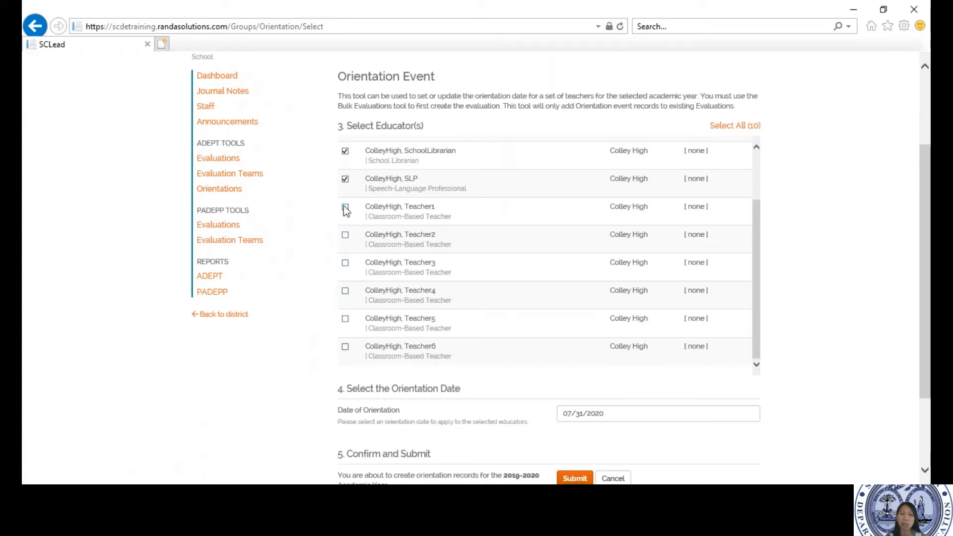
{"action": "left_click_drag", "start_coordinate": [755, 266], "coordinate": [757, 209]}
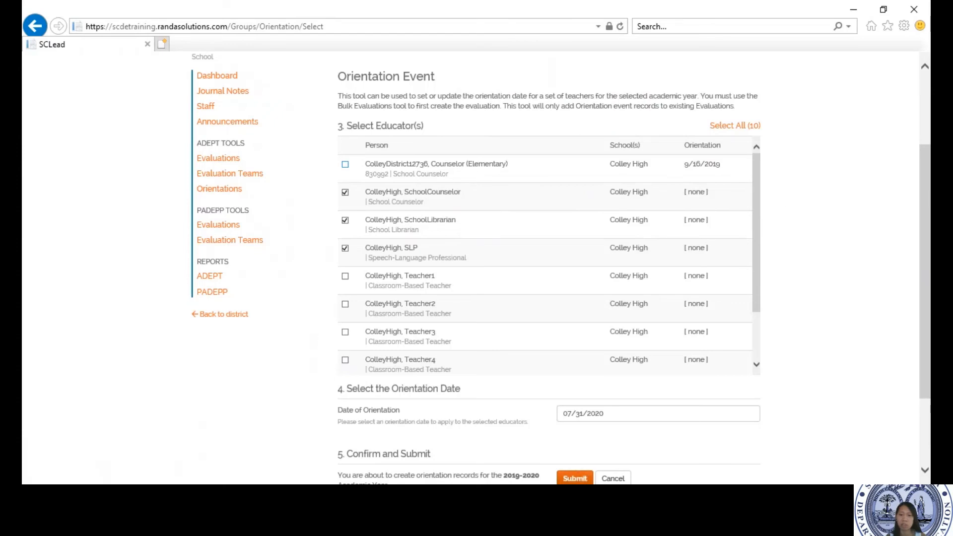
{"action": "left_click", "coordinate": [560, 475]}
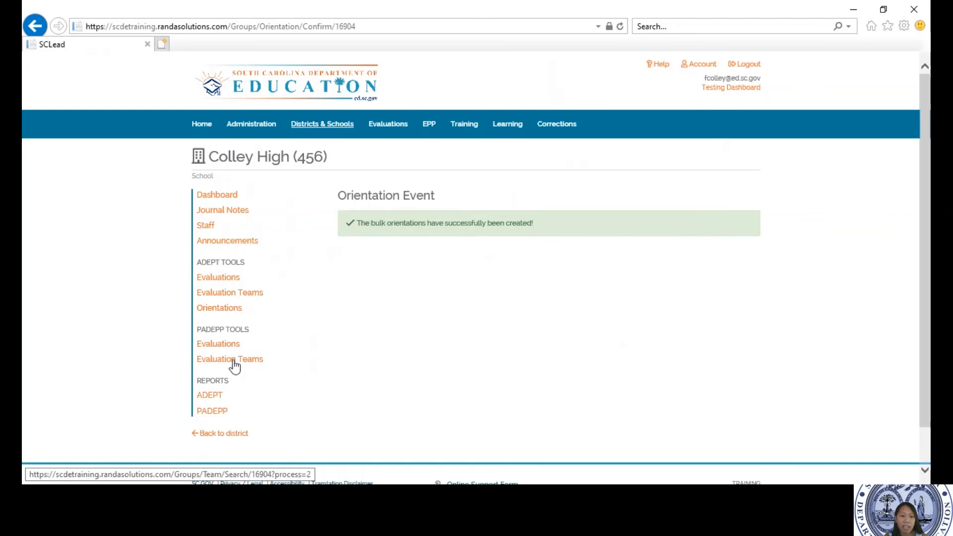
Reopen Colley High's ADEPT Orientations tool, search its 2019-2020 educators, and review their orientation dates.
{"action": "left_click", "coordinate": [221, 311]}
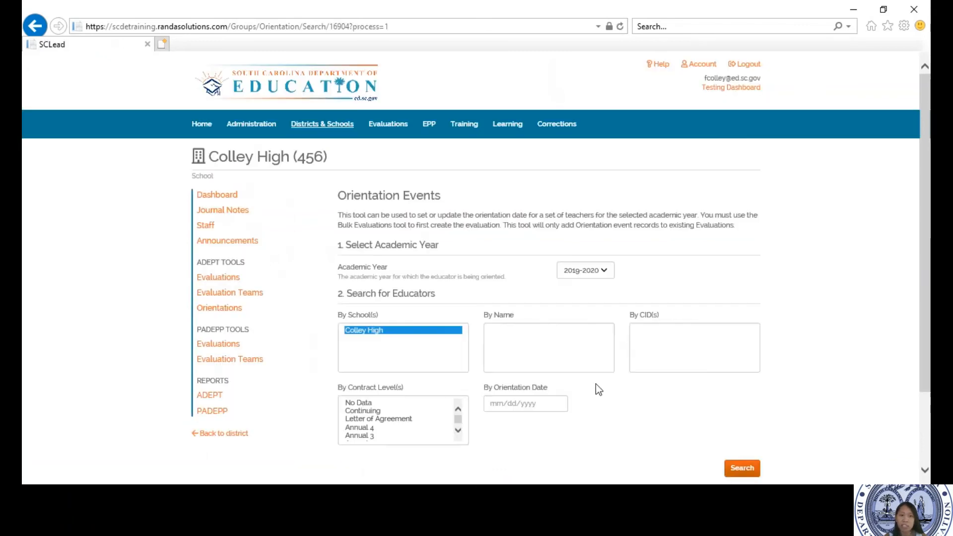
{"action": "left_click", "coordinate": [757, 470]}
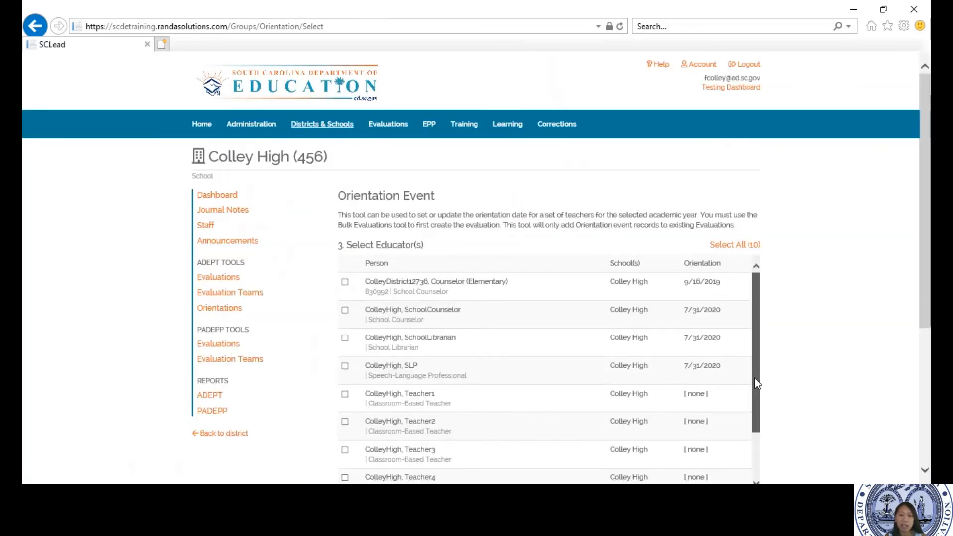
{"action": "left_click_drag", "start_coordinate": [756, 382], "coordinate": [757, 457]}
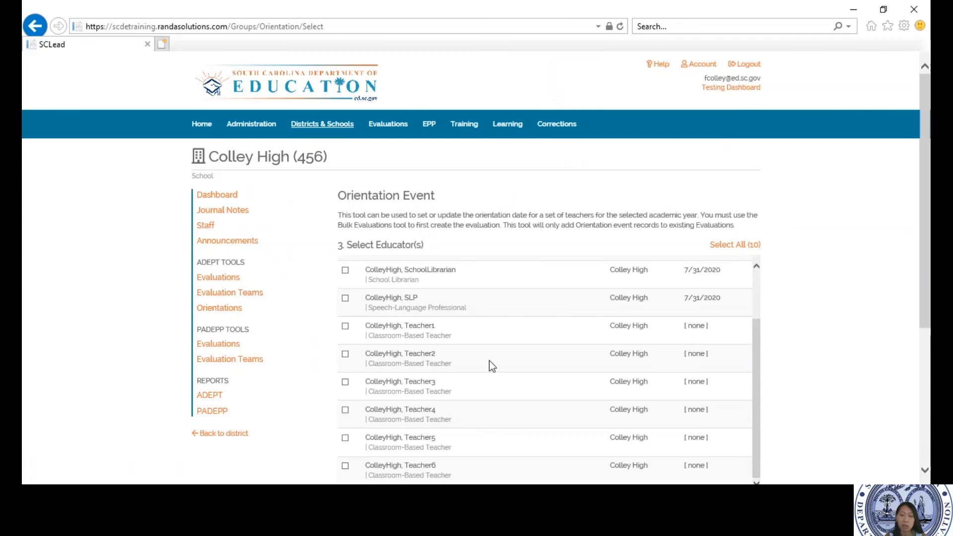
{"action": "left_click_drag", "start_coordinate": [757, 369], "coordinate": [758, 323]}
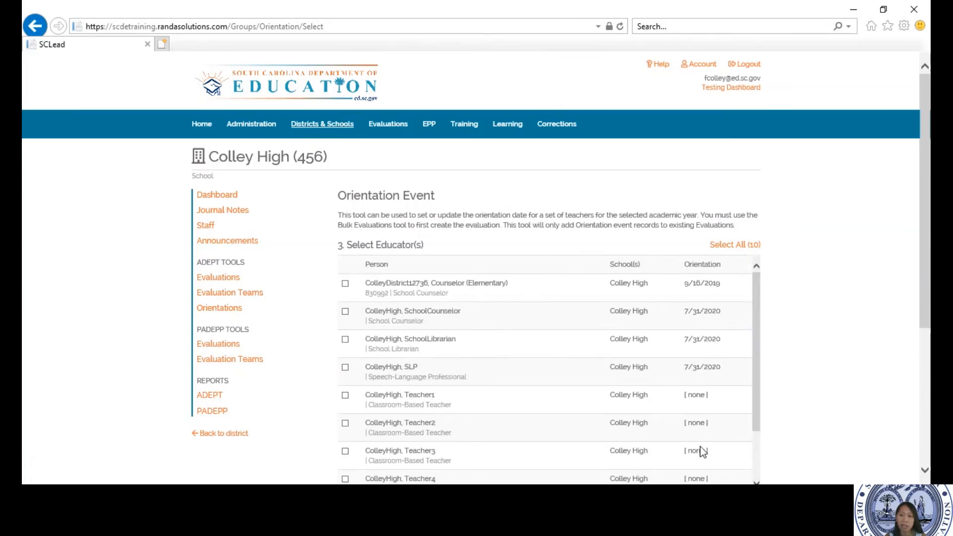
Select Teacher1 through Teacher6 at Colley High, set their orientation date to 07/30/2020, and submit the orientation event.
{"action": "left_click_drag", "start_coordinate": [756, 407], "coordinate": [754, 459]}
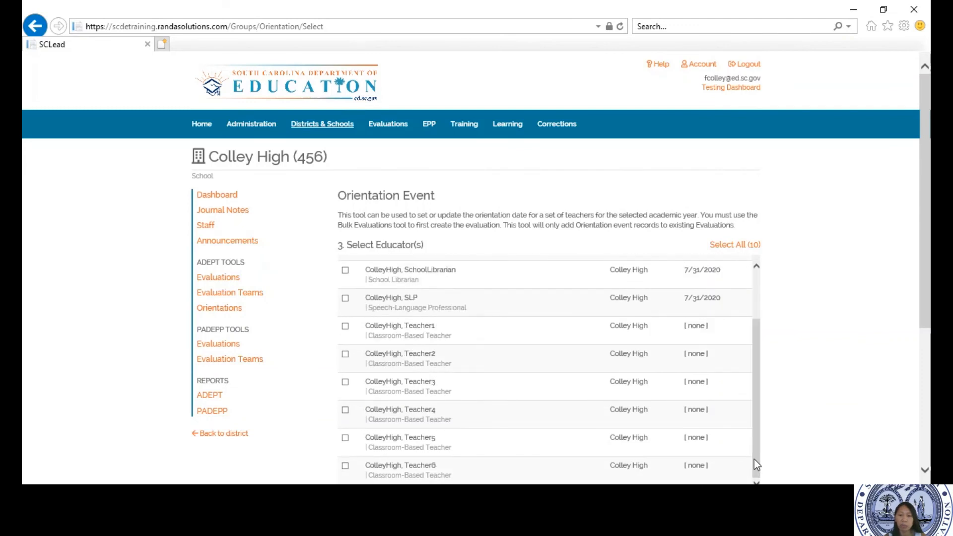
{"action": "left_click", "coordinate": [346, 328]}
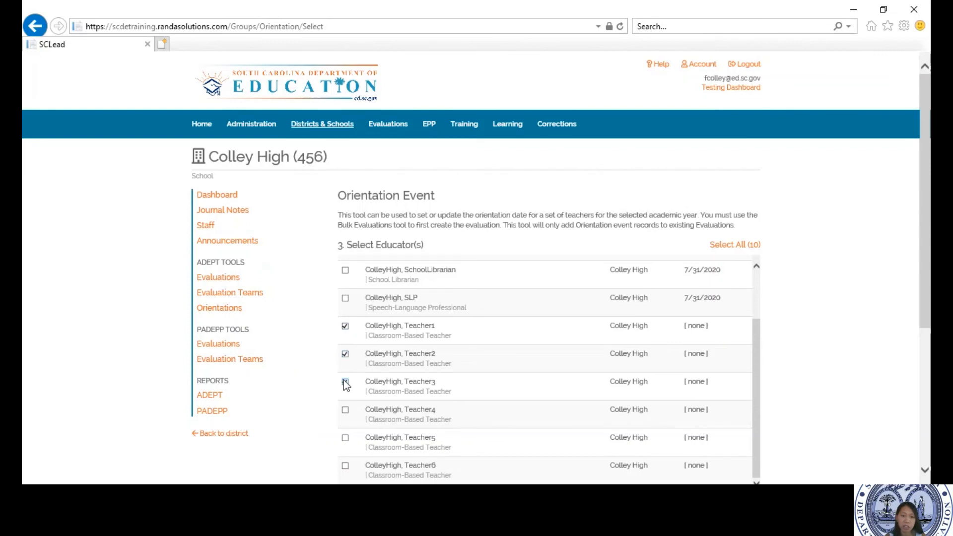
{"action": "left_click", "coordinate": [346, 410]}
{"action": "left_click_drag", "start_coordinate": [928, 256], "coordinate": [928, 390]}
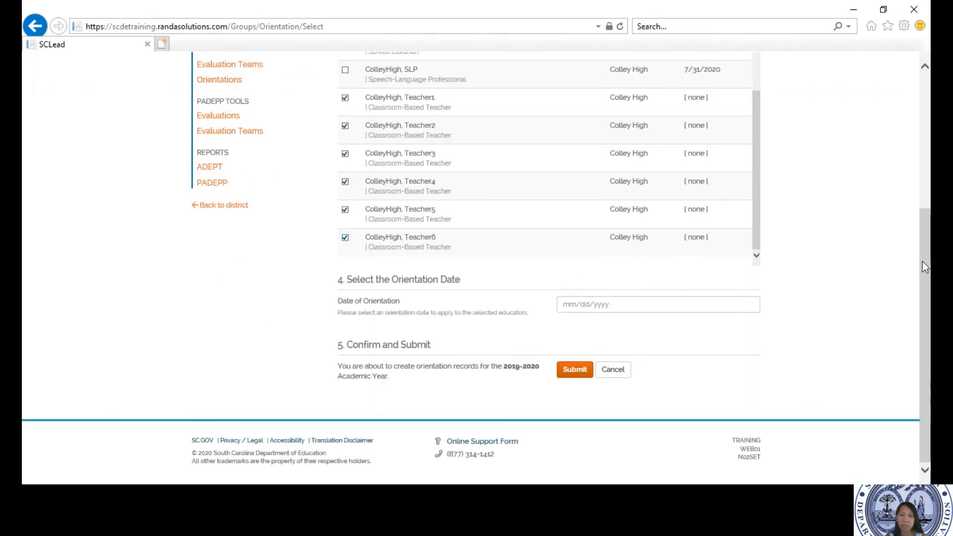
{"action": "mouse_move", "coordinate": [922, 261]}
{"action": "left_mouse_down"}
{"action": "mouse_move", "coordinate": [924, 174]}
{"action": "mouse_move", "coordinate": [926, 262]}
{"action": "left_mouse_up"}
{"action": "left_click", "coordinate": [619, 311]}
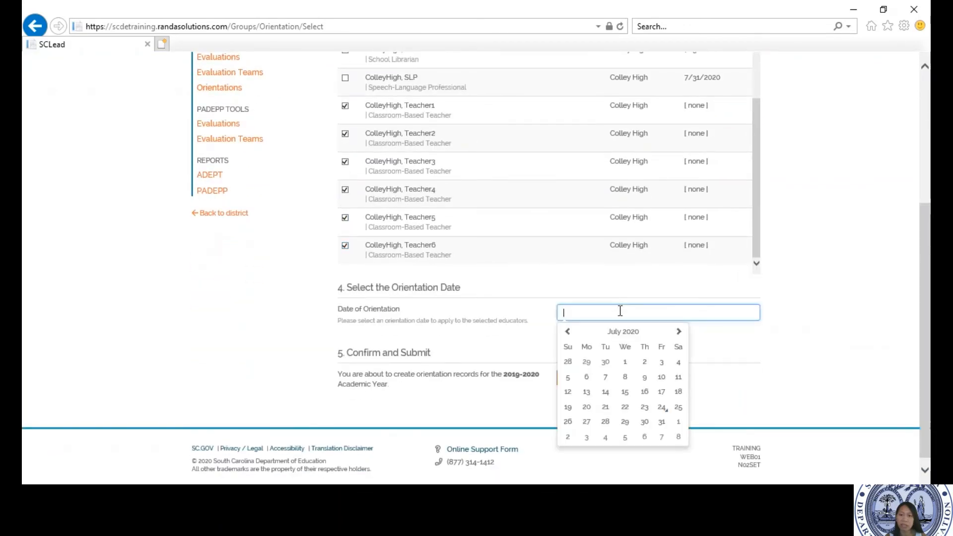
{"action": "left_click", "coordinate": [645, 422]}
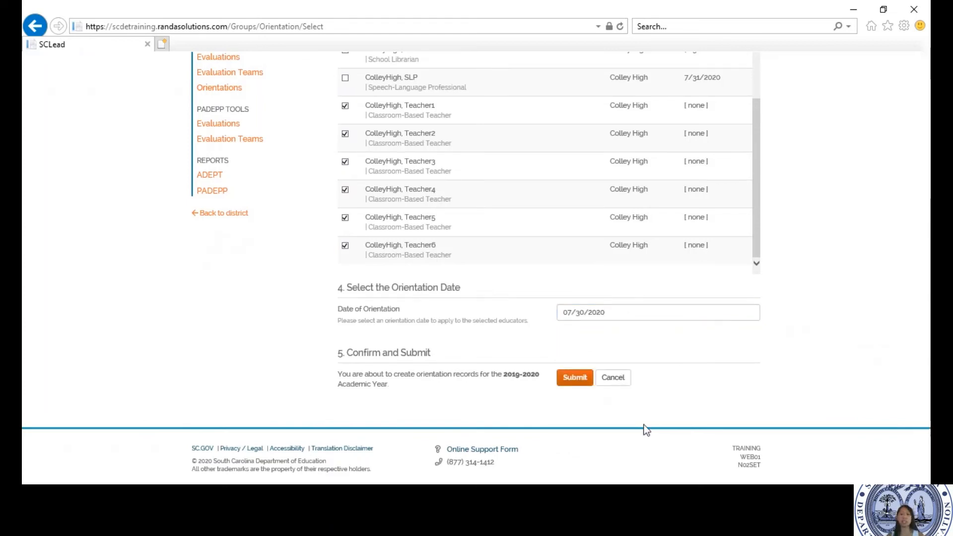
{"action": "left_click", "coordinate": [578, 385]}
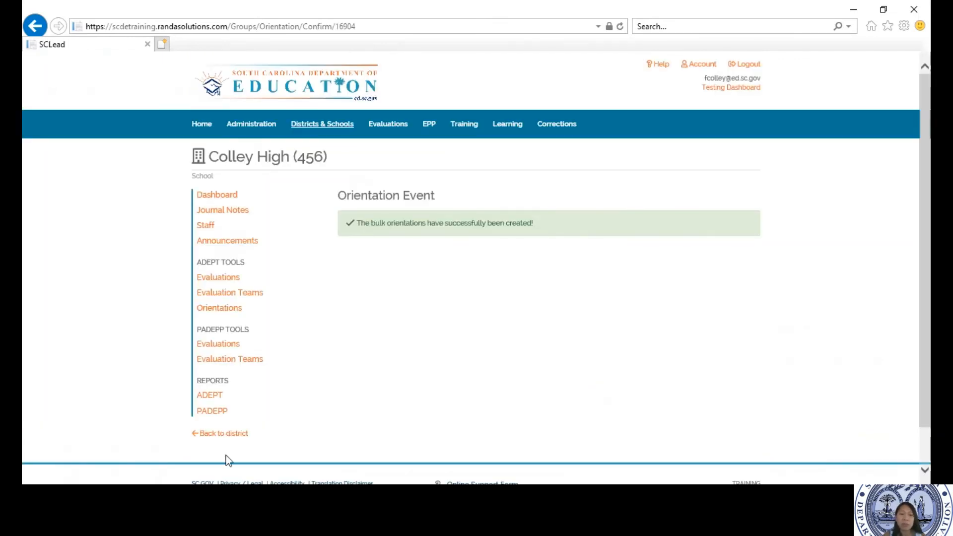
View the ADEPT Orientations tool of ColleyDistrict12736 Elementary School and return to the district's school list.
{"action": "left_click", "coordinate": [227, 435]}
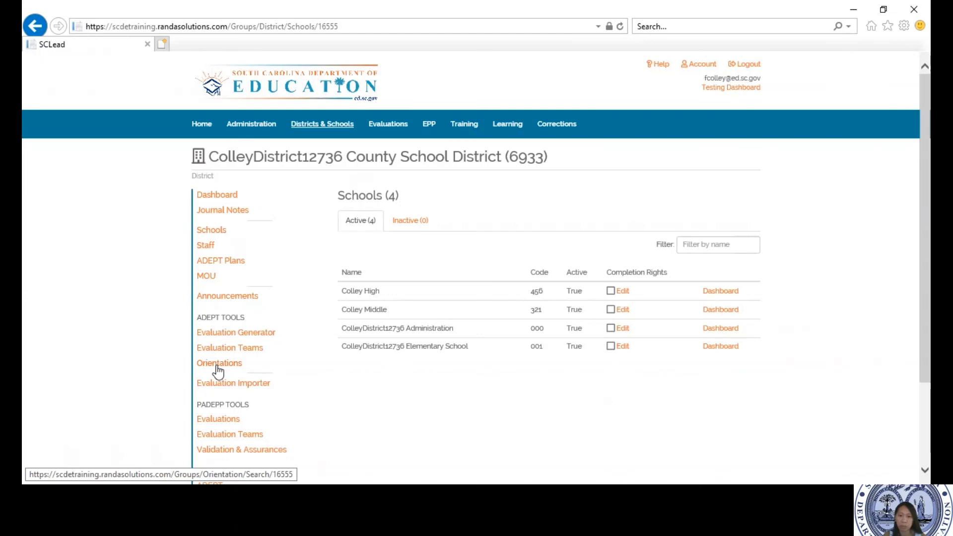
{"action": "left_click", "coordinate": [721, 347]}
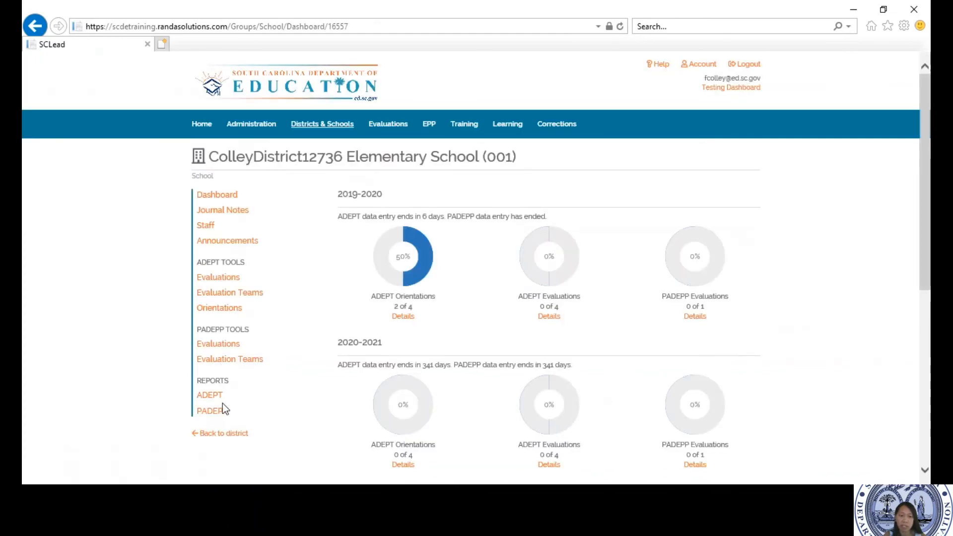
{"action": "left_click", "coordinate": [211, 313]}
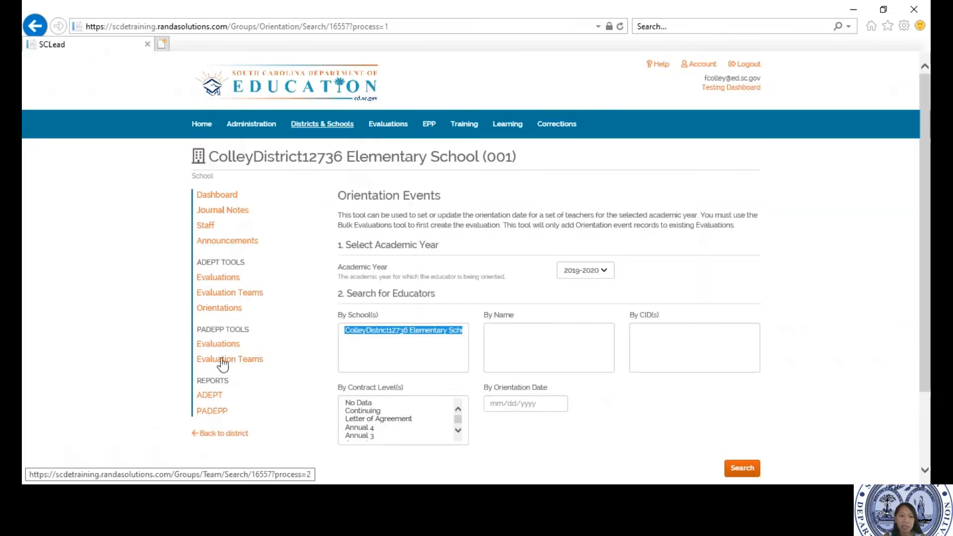
{"action": "left_click", "coordinate": [227, 435]}
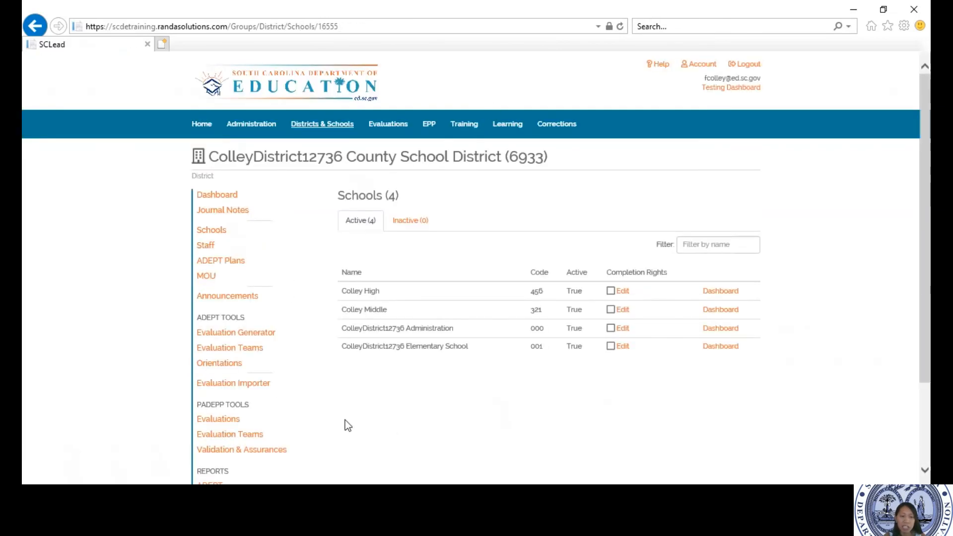
Search the district's ADEPT Orientations tool for 2019-2020 educators across all schools and review their orientation dates.
{"action": "left_click", "coordinate": [215, 364]}
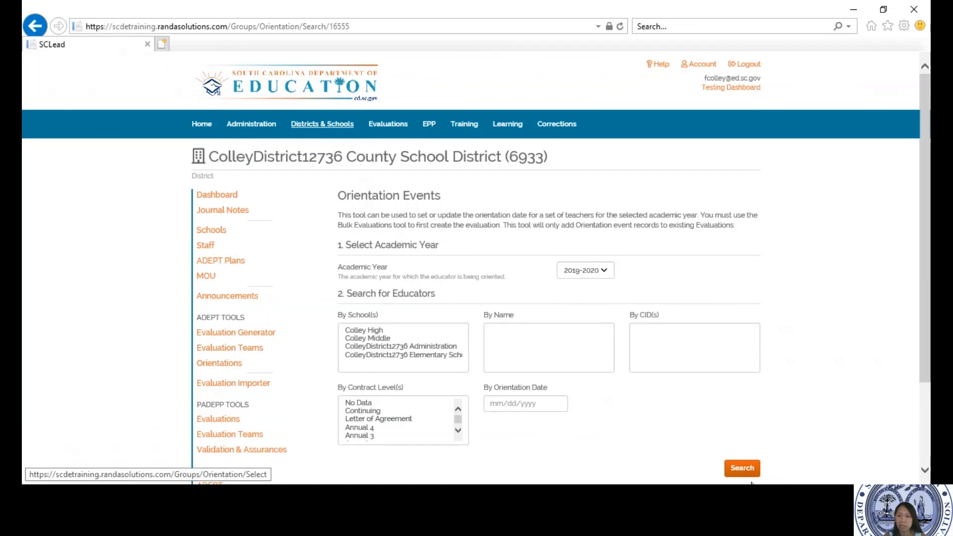
{"action": "left_click", "coordinate": [742, 468]}
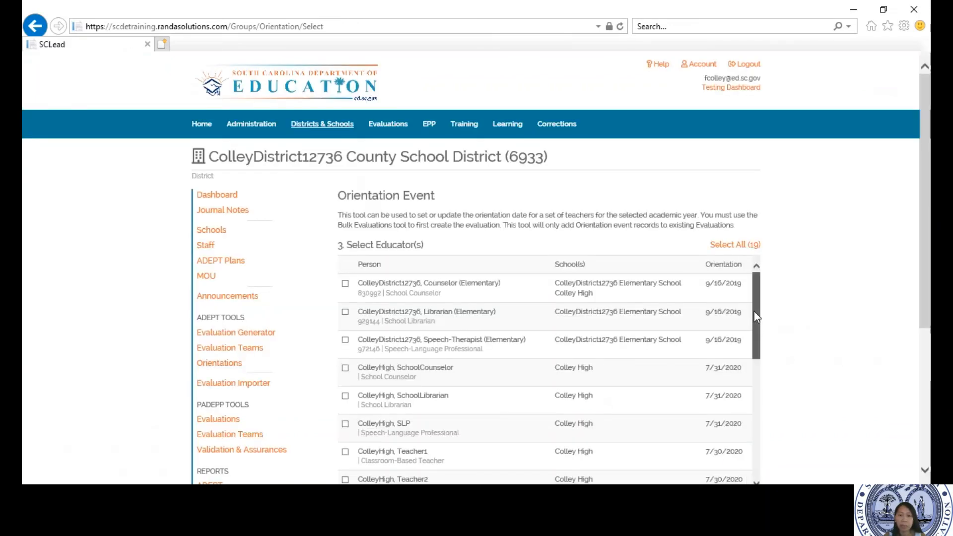
{"action": "left_click_drag", "start_coordinate": [754, 312], "coordinate": [782, 446]}
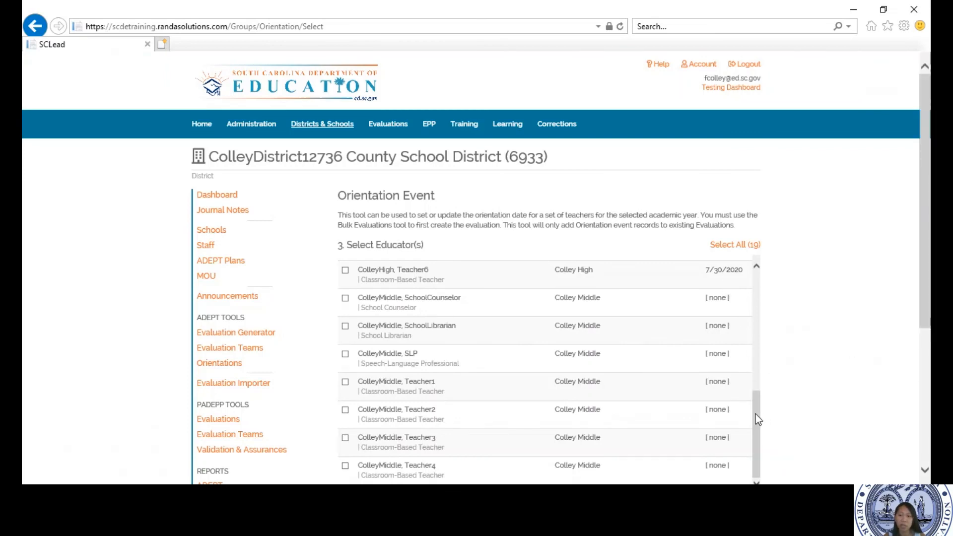
{"action": "mouse_move", "coordinate": [756, 415]}
{"action": "left_mouse_down"}
{"action": "mouse_move", "coordinate": [763, 283]}
{"action": "mouse_move", "coordinate": [767, 428]}
{"action": "left_mouse_up"}
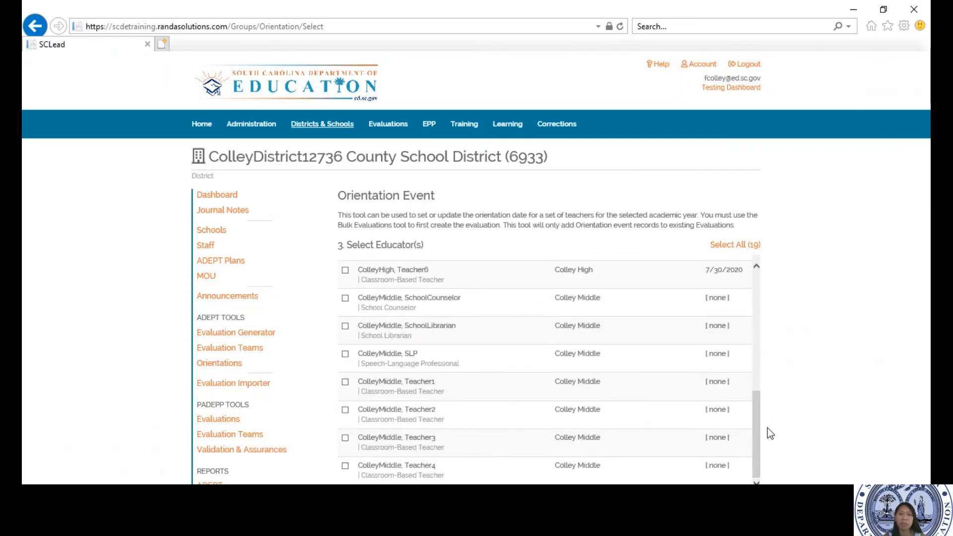
Select Colley Middle's SchoolCounselor, SchoolLibrarian and SLP, set their orientation date to 07/31/2020, and submit the orientation event.
{"action": "left_click", "coordinate": [345, 299]}
{"action": "left_click", "coordinate": [345, 326]}
{"action": "left_click", "coordinate": [345, 354]}
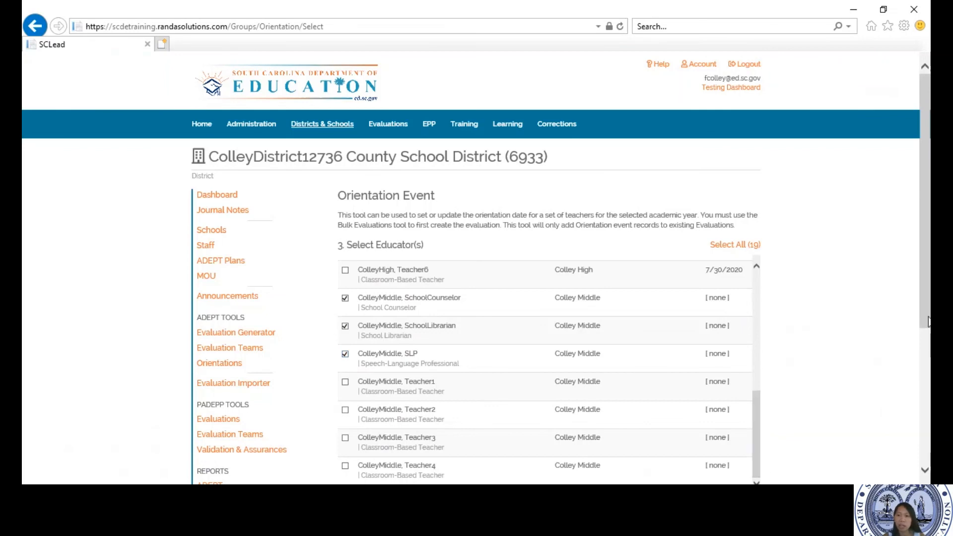
{"action": "left_click_drag", "start_coordinate": [924, 313], "coordinate": [924, 440]}
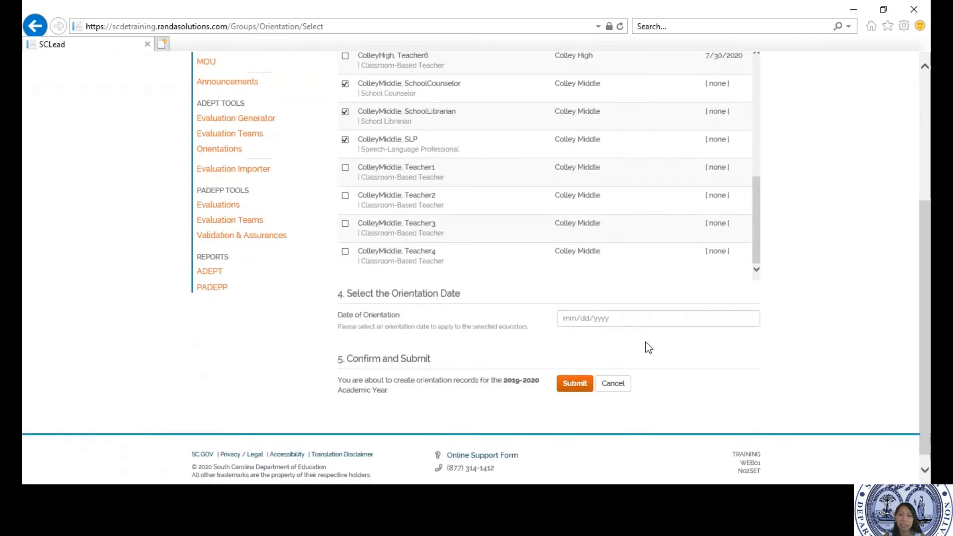
{"action": "left_click", "coordinate": [629, 317]}
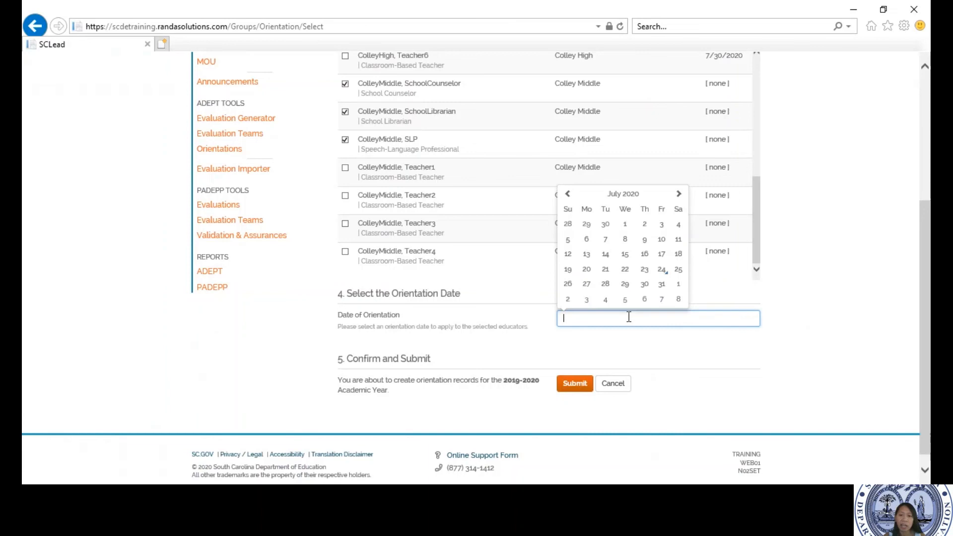
{"action": "left_click", "coordinate": [661, 292]}
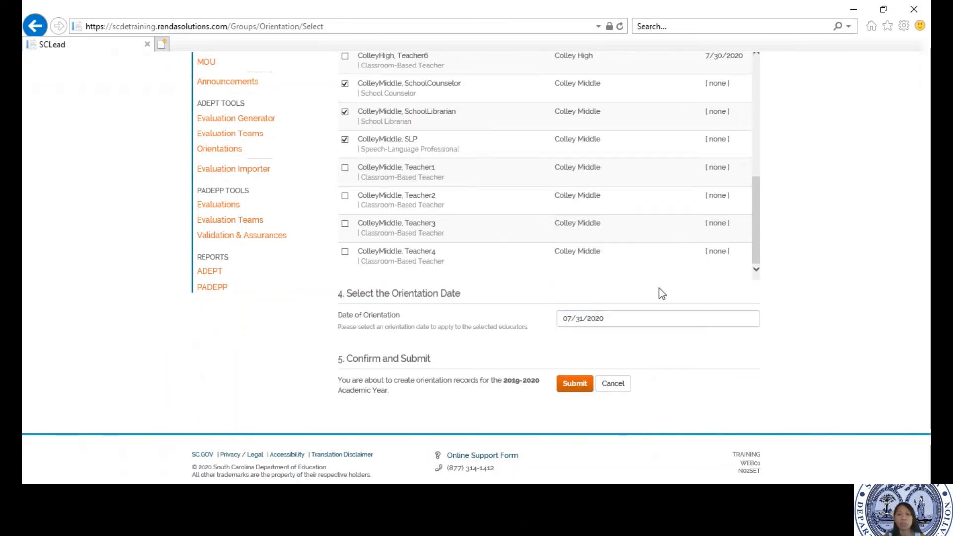
{"action": "left_click", "coordinate": [568, 385]}
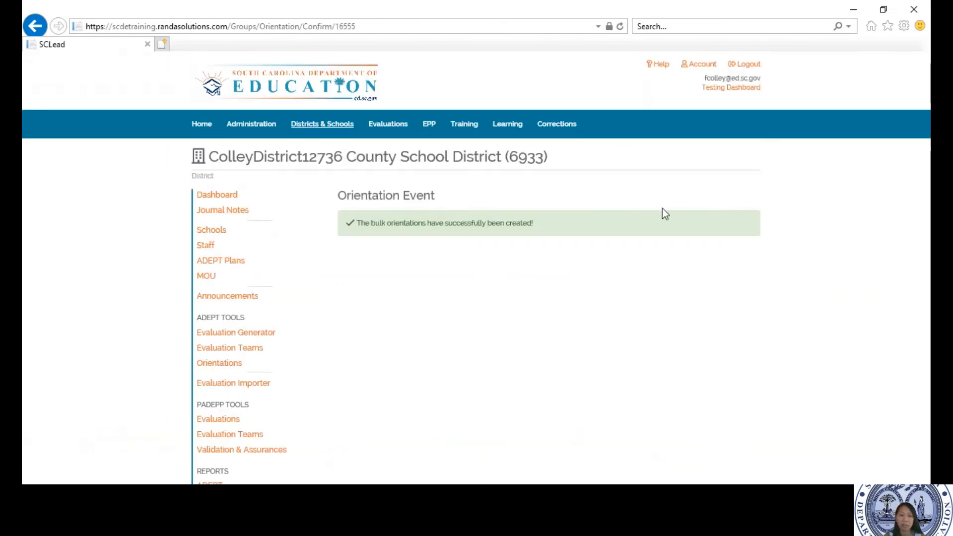
Reopen the district's ADEPT Orientations tool, search all 2019-2020 educators, and check the Colley Middle orientation dates.
{"action": "left_click", "coordinate": [235, 368]}
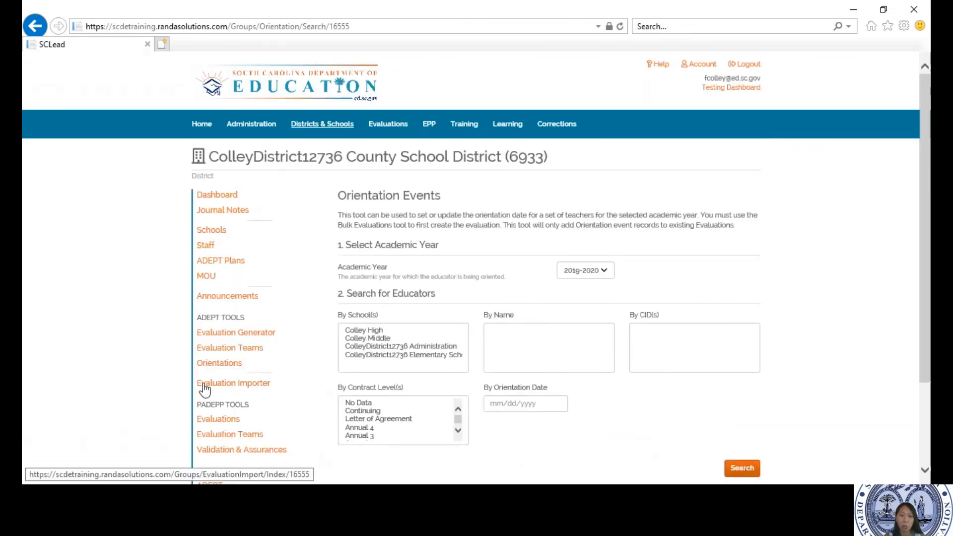
{"action": "left_click", "coordinate": [741, 469]}
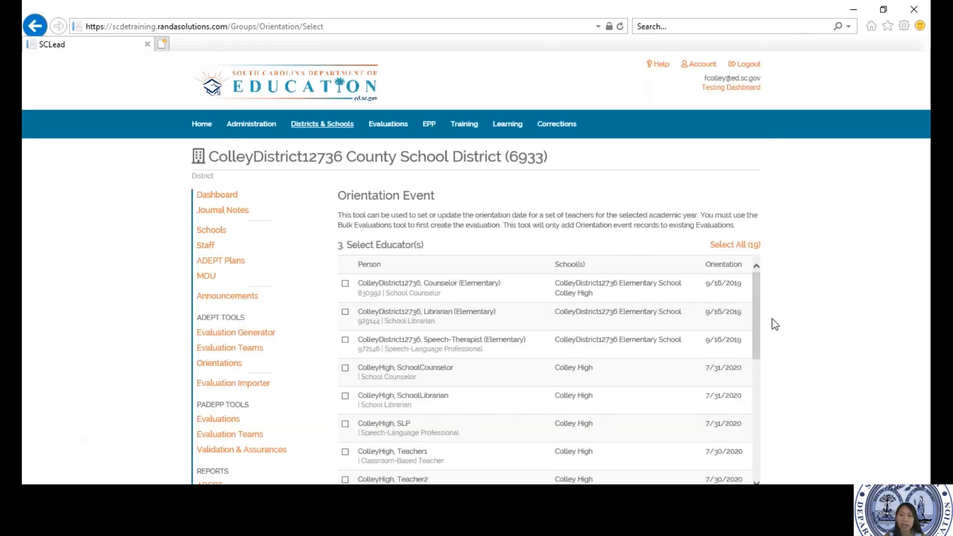
{"action": "left_click_drag", "start_coordinate": [756, 314], "coordinate": [766, 442]}
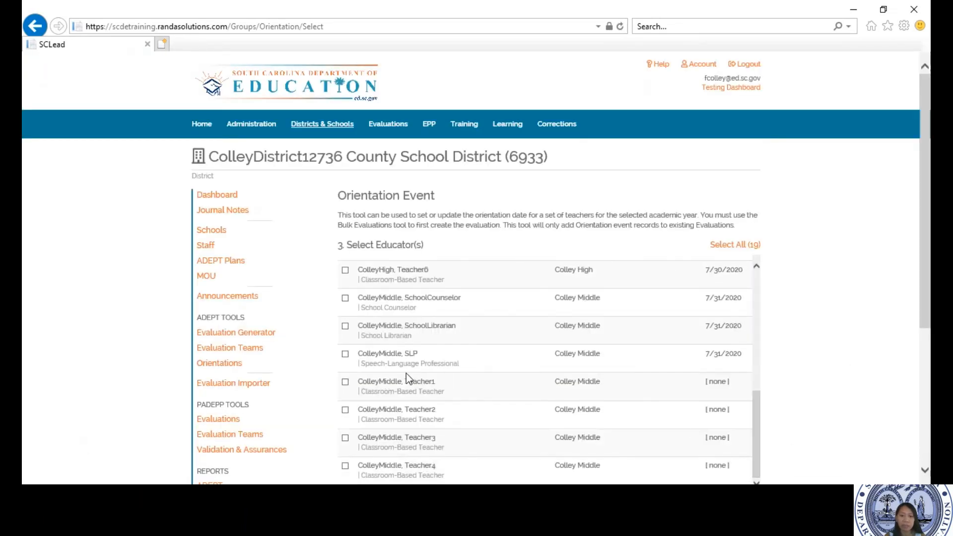
Select Teacher1 through Teacher4 at Colley Middle, set their orientation date to 07/30/2020, and submit the orientation event.
{"action": "left_click", "coordinate": [345, 382]}
{"action": "left_click", "coordinate": [345, 437]}
{"action": "left_click", "coordinate": [345, 466]}
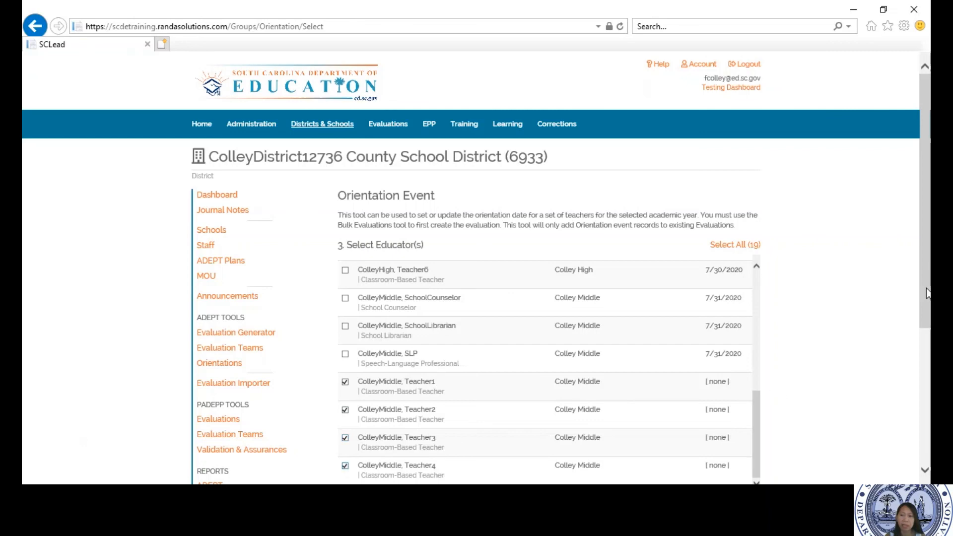
{"action": "left_click_drag", "start_coordinate": [924, 288], "coordinate": [924, 371]}
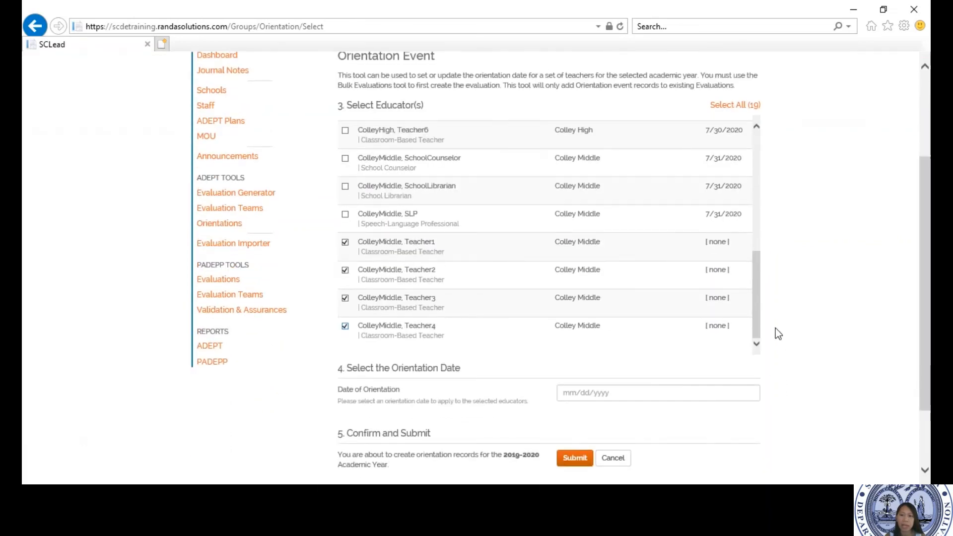
{"action": "left_click", "coordinate": [649, 393]}
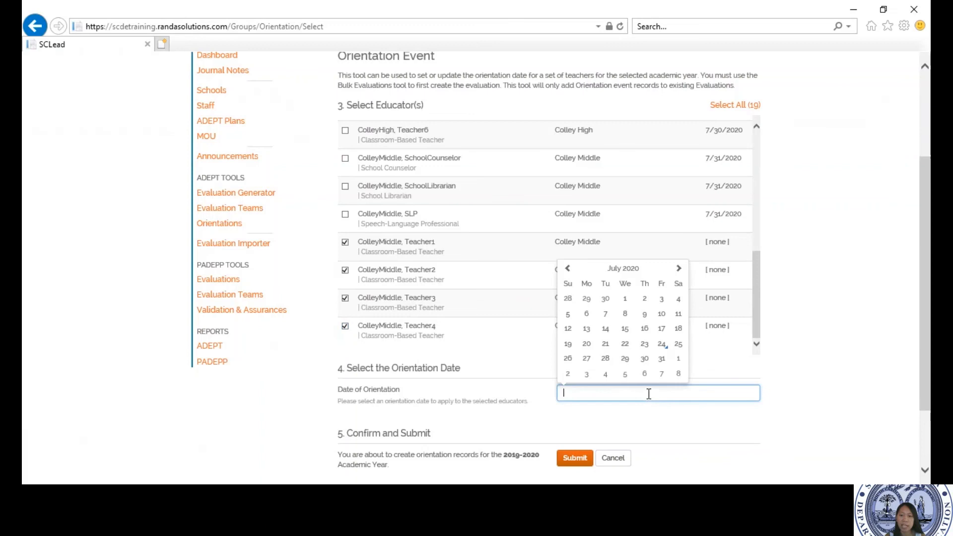
{"action": "left_click", "coordinate": [645, 360]}
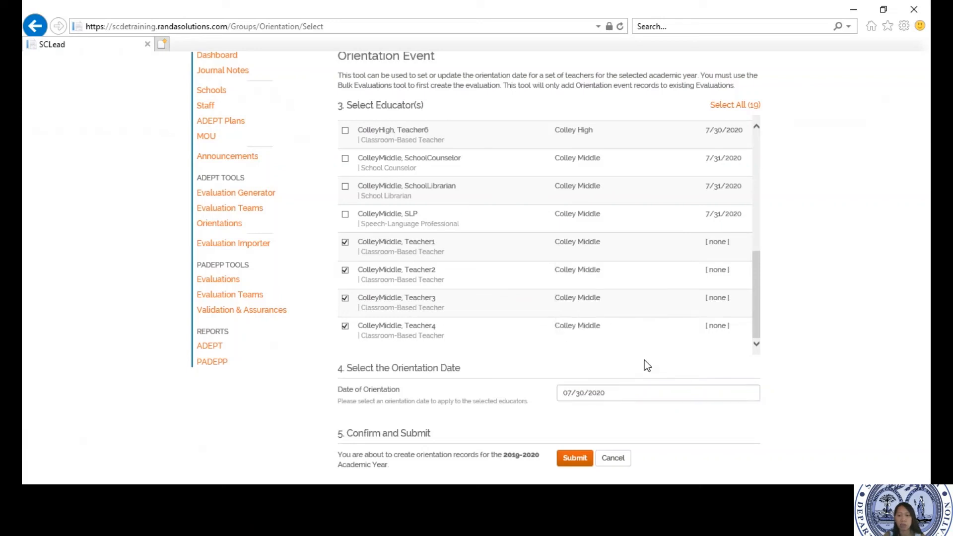
{"action": "left_click", "coordinate": [572, 458]}
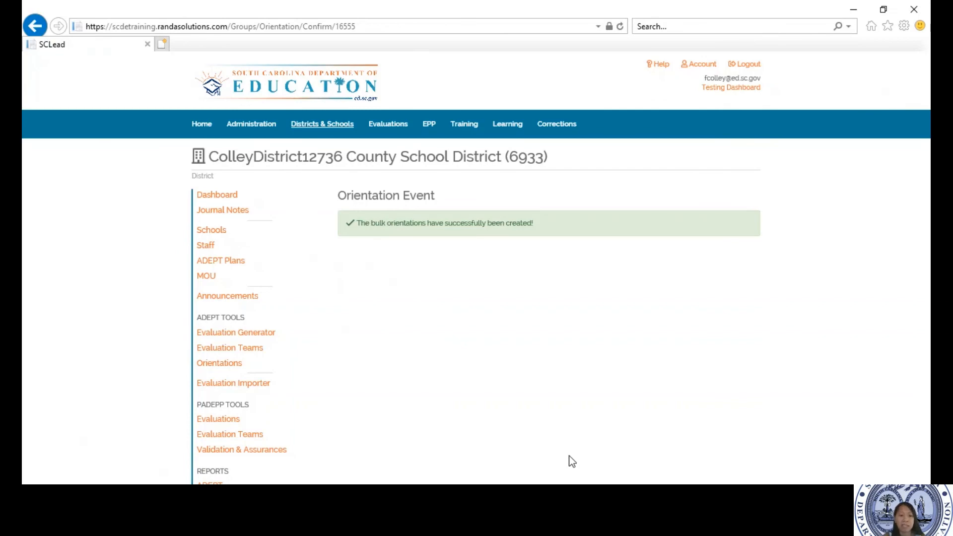
Search the district's ADEPT Orientations tool for all 2019-2020 educators again and review the Colley High orientation dates.
{"action": "left_click", "coordinate": [231, 367]}
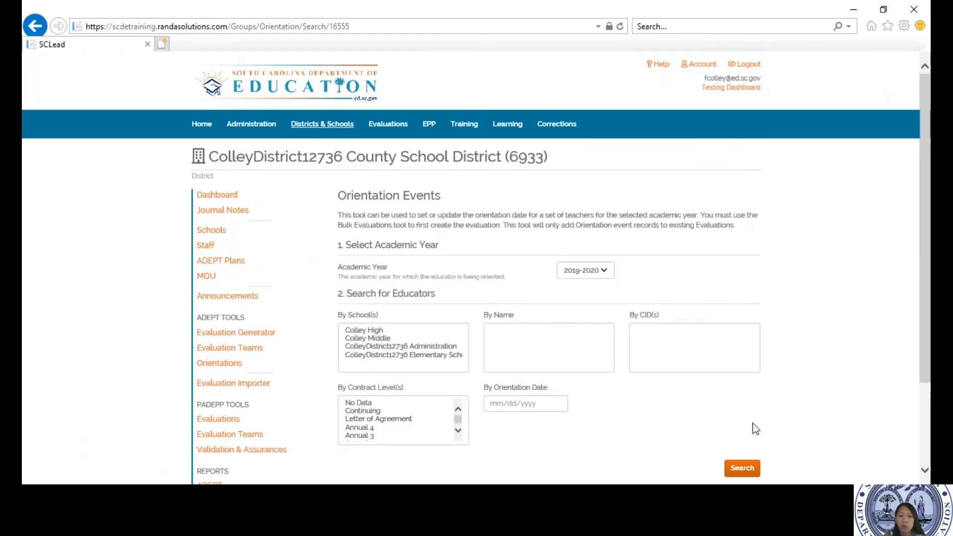
{"action": "left_click", "coordinate": [755, 468]}
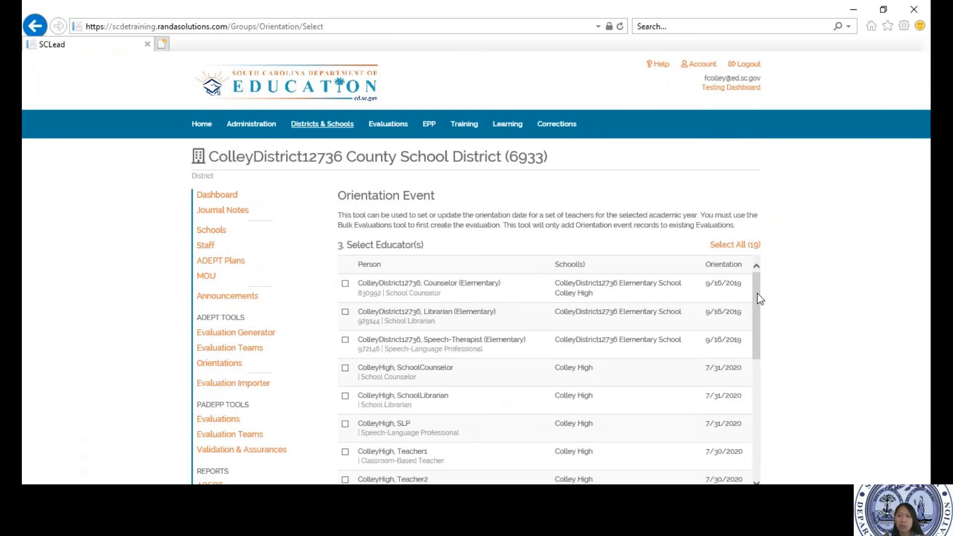
{"action": "left_click_drag", "start_coordinate": [758, 296], "coordinate": [759, 329]}
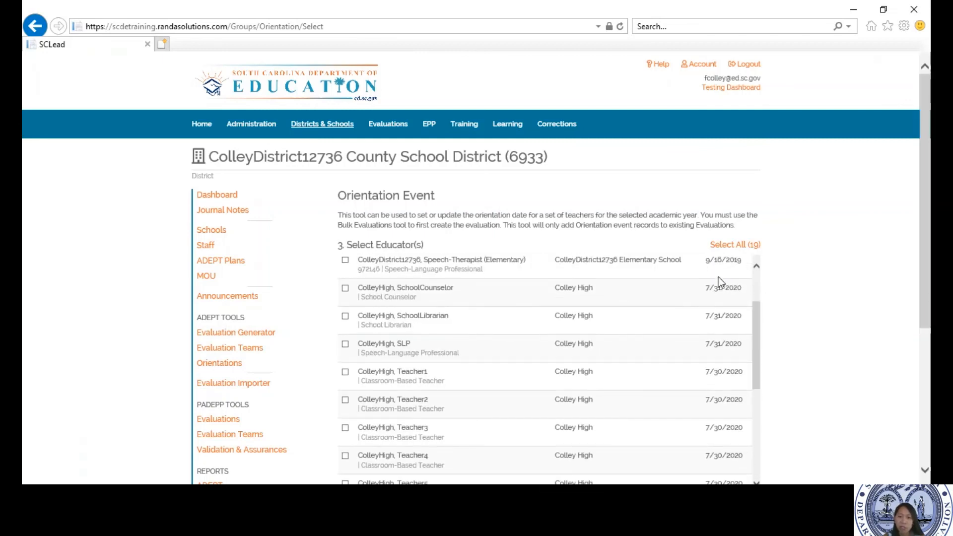
Select the SchoolCounselor, SchoolLibrarian and SLP at both Colley High and Colley Middle, change their orientation date to 08/03/2020, and submit.
{"action": "left_click", "coordinate": [345, 342]}
{"action": "left_click_drag", "start_coordinate": [759, 361], "coordinate": [763, 453]}
{"action": "left_click", "coordinate": [346, 298]}
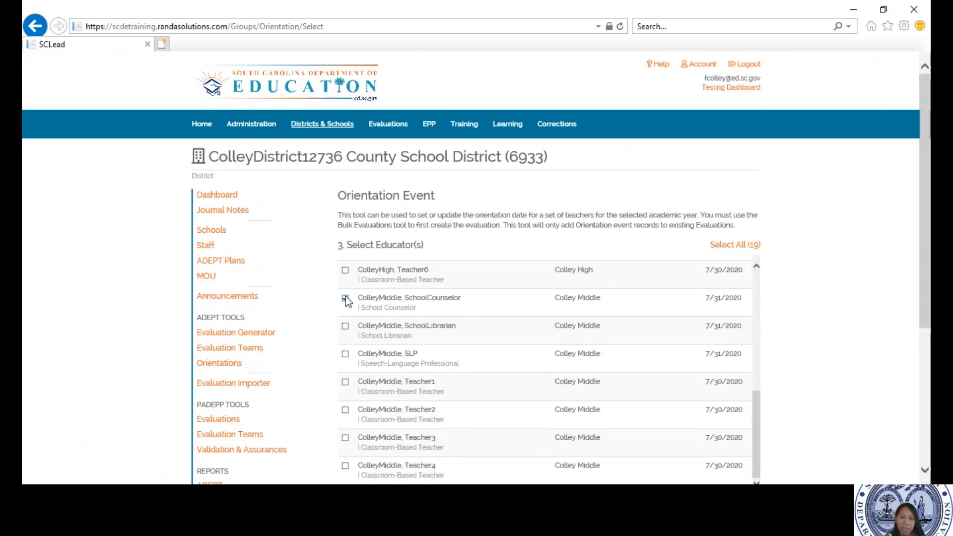
{"action": "left_click", "coordinate": [346, 327]}
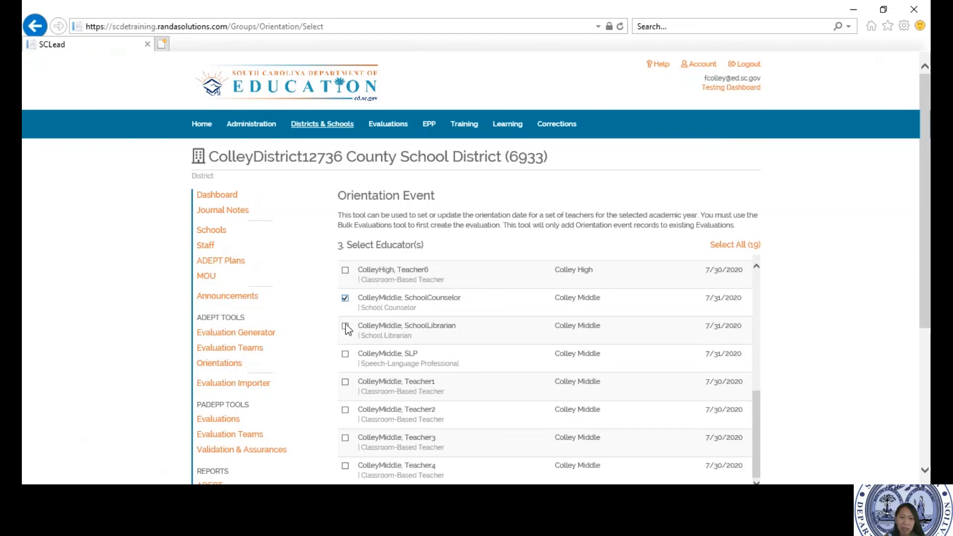
{"action": "left_click", "coordinate": [345, 354]}
{"action": "scroll", "coordinate": [924, 347], "scroll_direction": "down", "scroll_amount": 2}
{"action": "scroll", "coordinate": [924, 348], "scroll_direction": "down", "scroll_amount": 1}
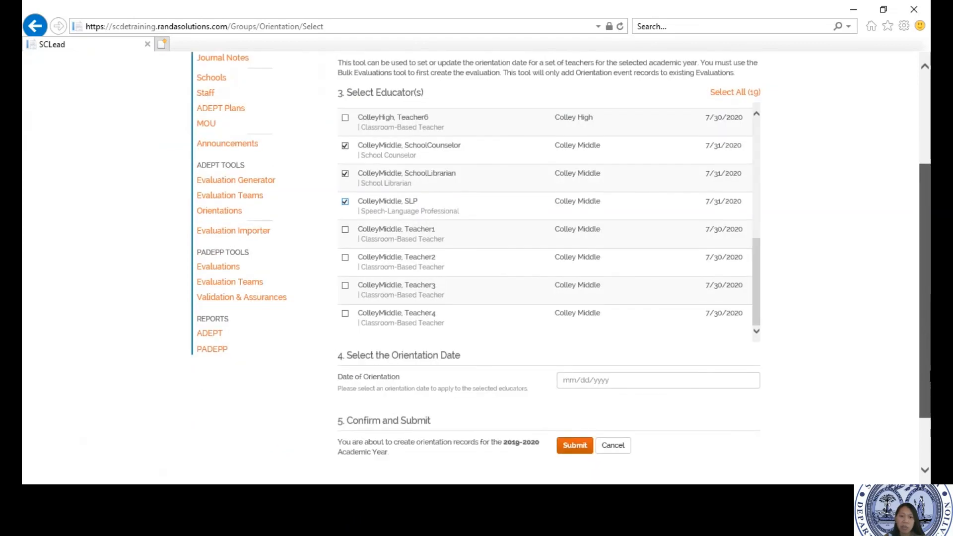
{"action": "left_click", "coordinate": [614, 384]}
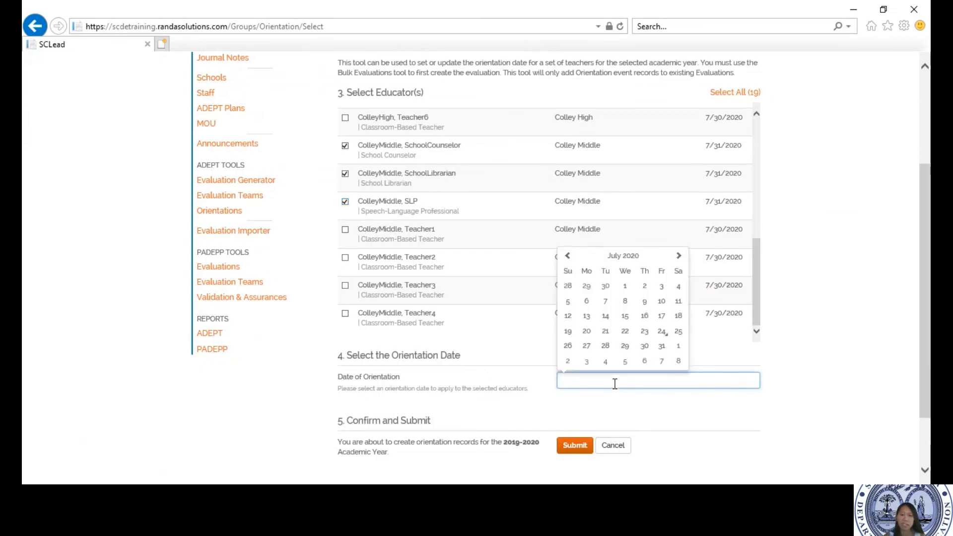
{"action": "left_click", "coordinate": [678, 256]}
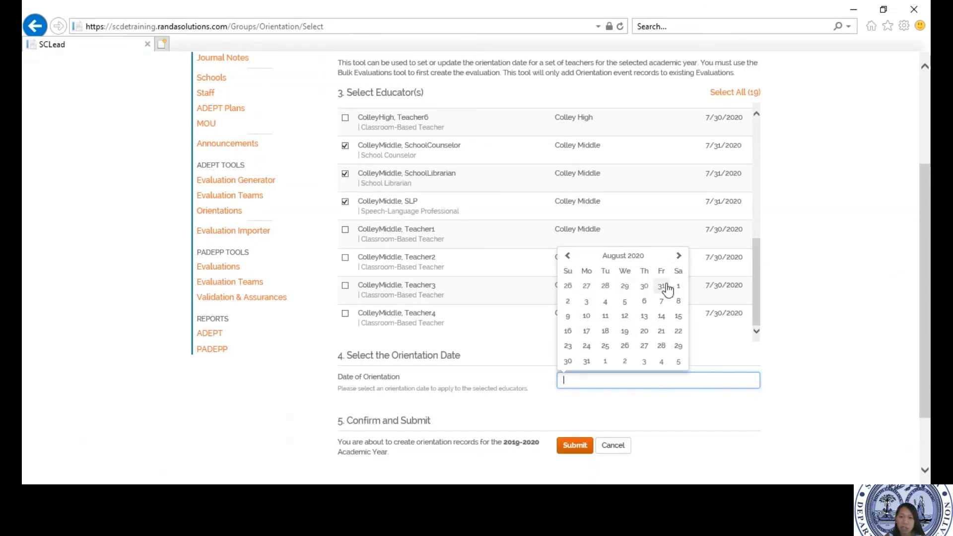
{"action": "left_click", "coordinate": [588, 302]}
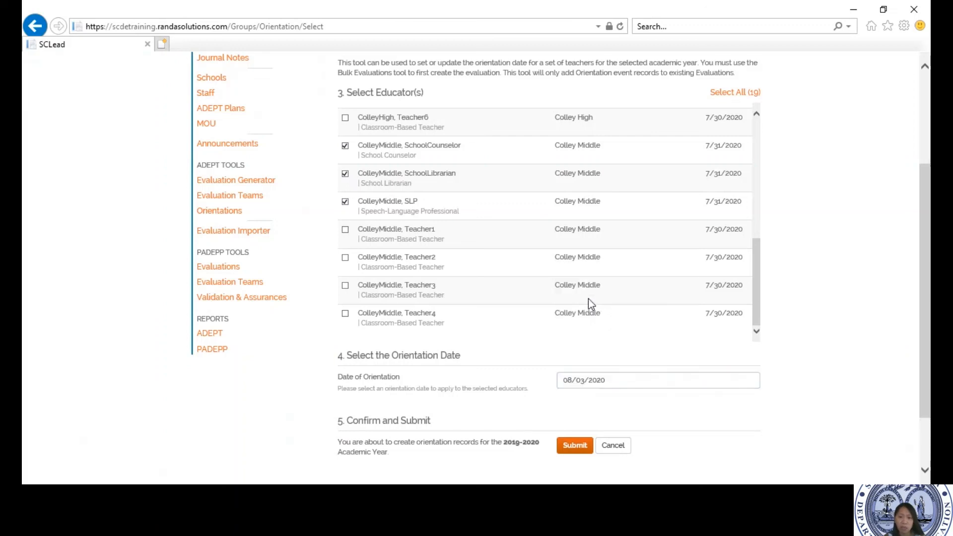
{"action": "left_click", "coordinate": [574, 448]}
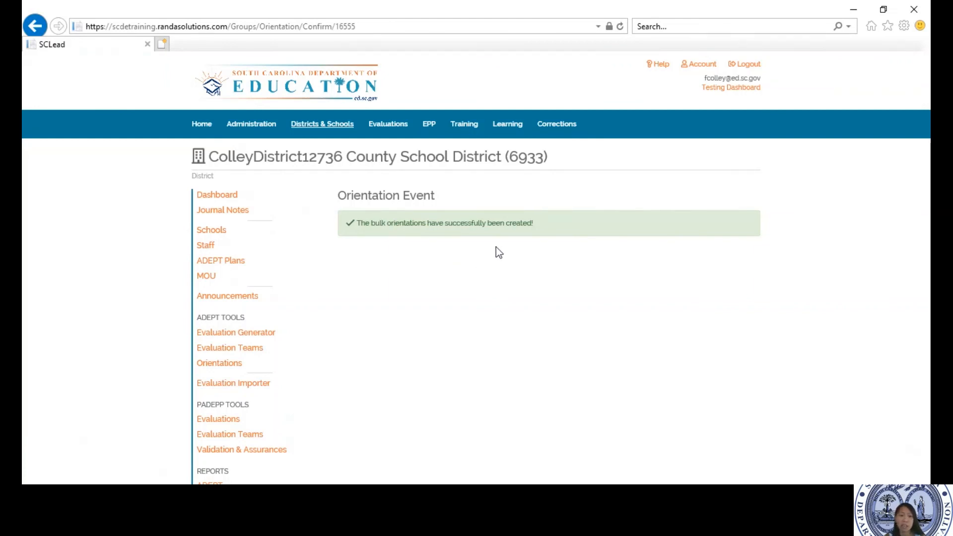
Rerun the district-wide 2019-2020 orientation search and review the orientation dates of the Colley High and Colley Middle educators.
{"action": "left_click", "coordinate": [236, 370]}
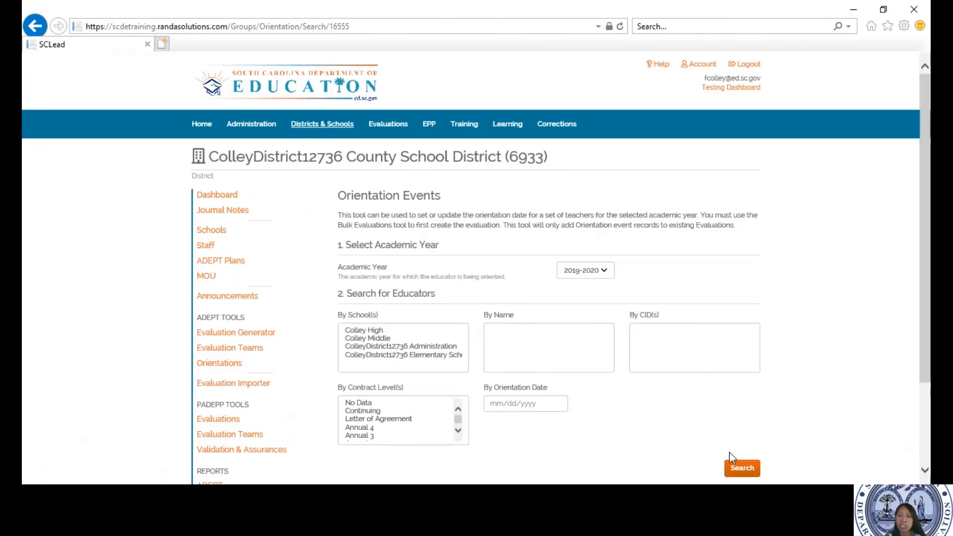
{"action": "left_click", "coordinate": [738, 466]}
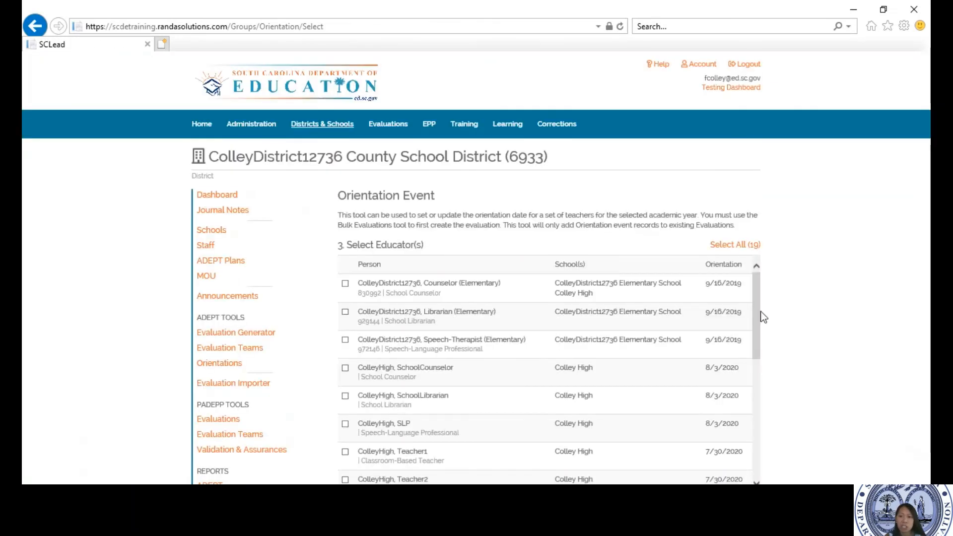
{"action": "left_click_drag", "start_coordinate": [756, 319], "coordinate": [757, 283]}
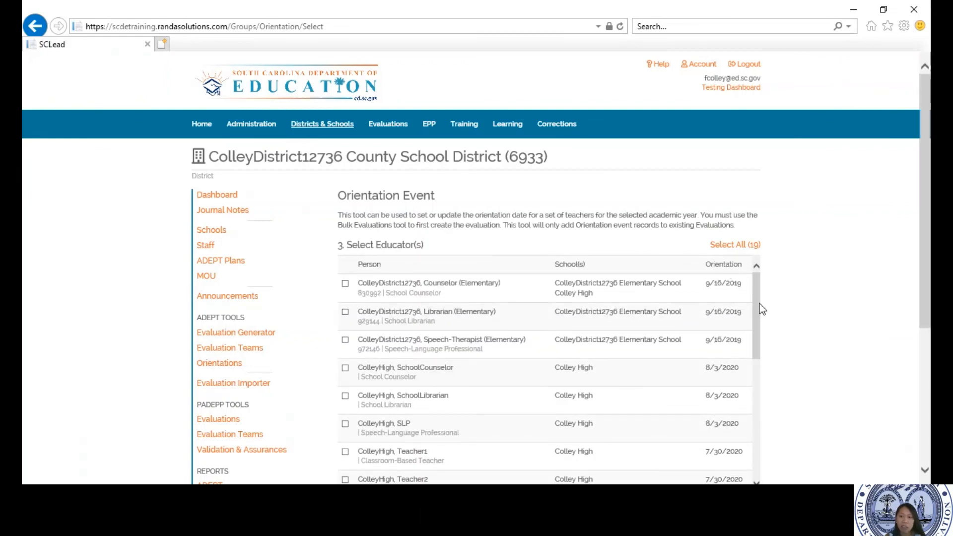
{"action": "left_click_drag", "start_coordinate": [758, 304], "coordinate": [759, 327]}
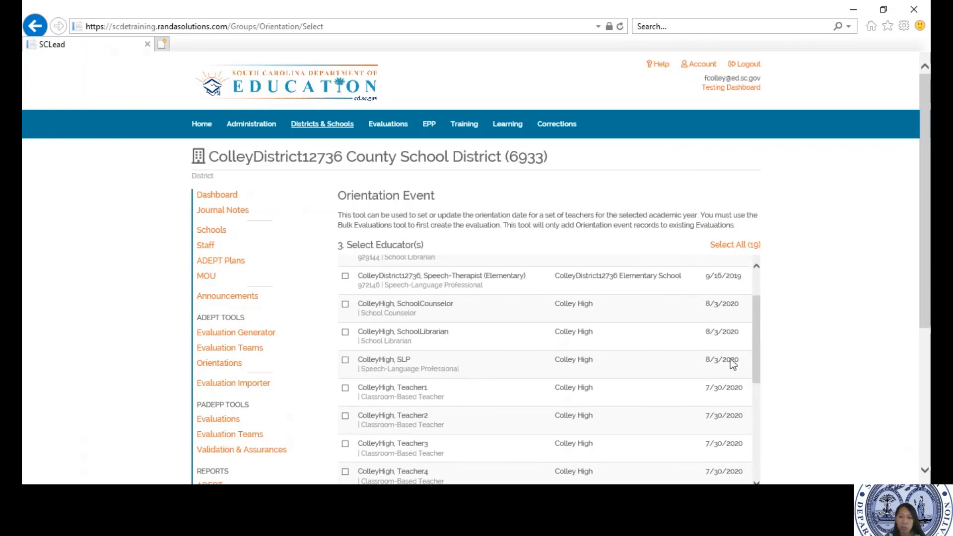
{"action": "left_click_drag", "start_coordinate": [759, 356], "coordinate": [765, 473]}
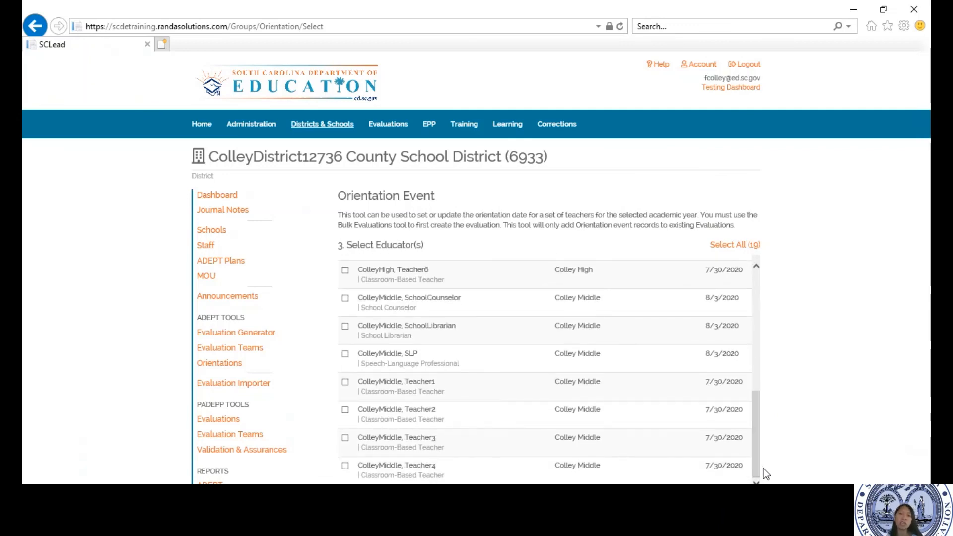